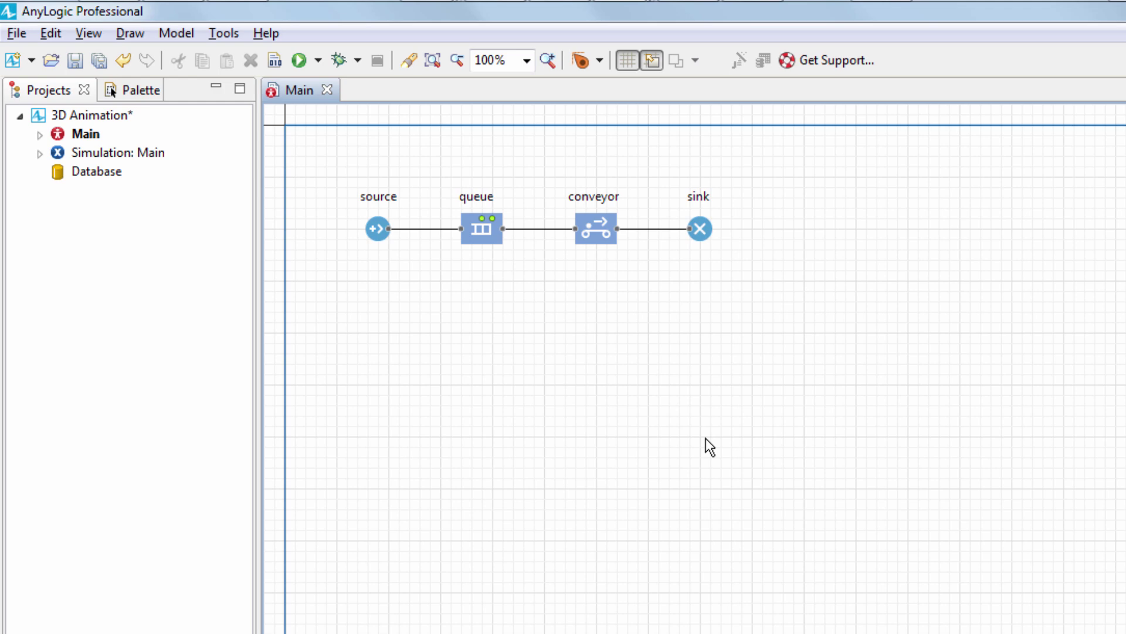
# Show the Process Modeling Library palette beside the Main diagram
pyautogui.click(139, 91)
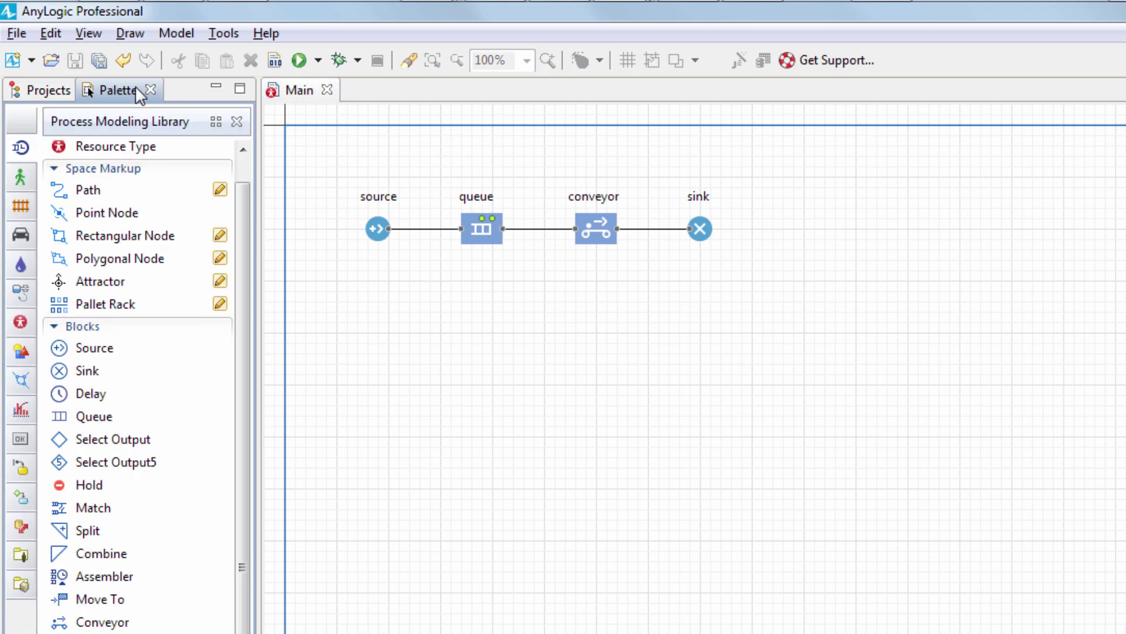
# Draw a three-segment stepped path from 100, 300, running right, down, then right
pyautogui.click(24, 382)
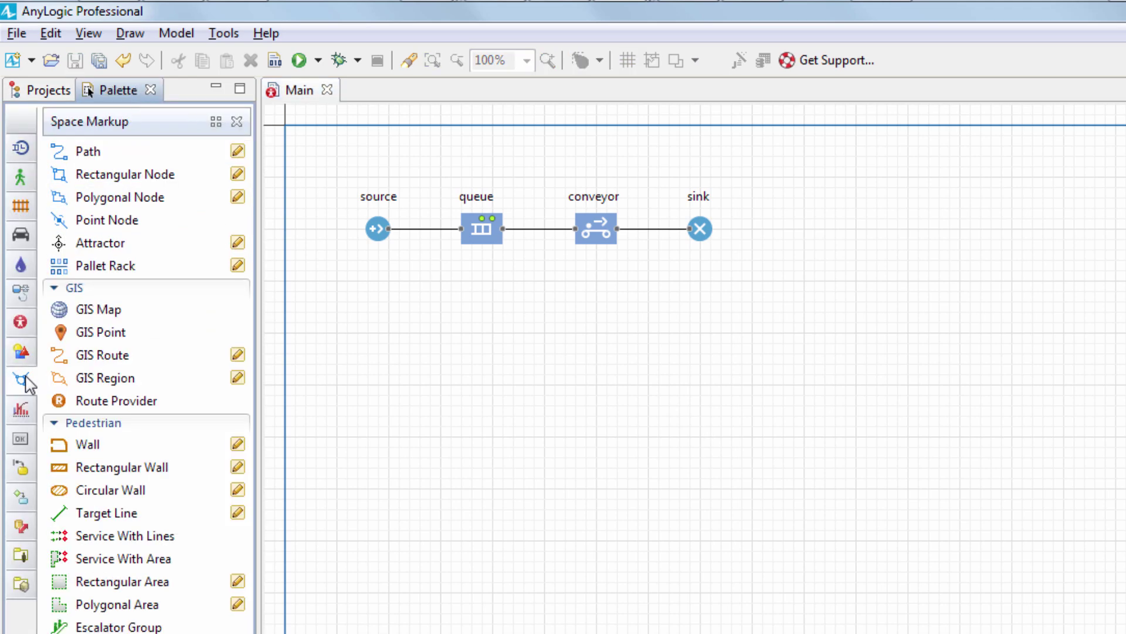
pyautogui.click(64, 159)
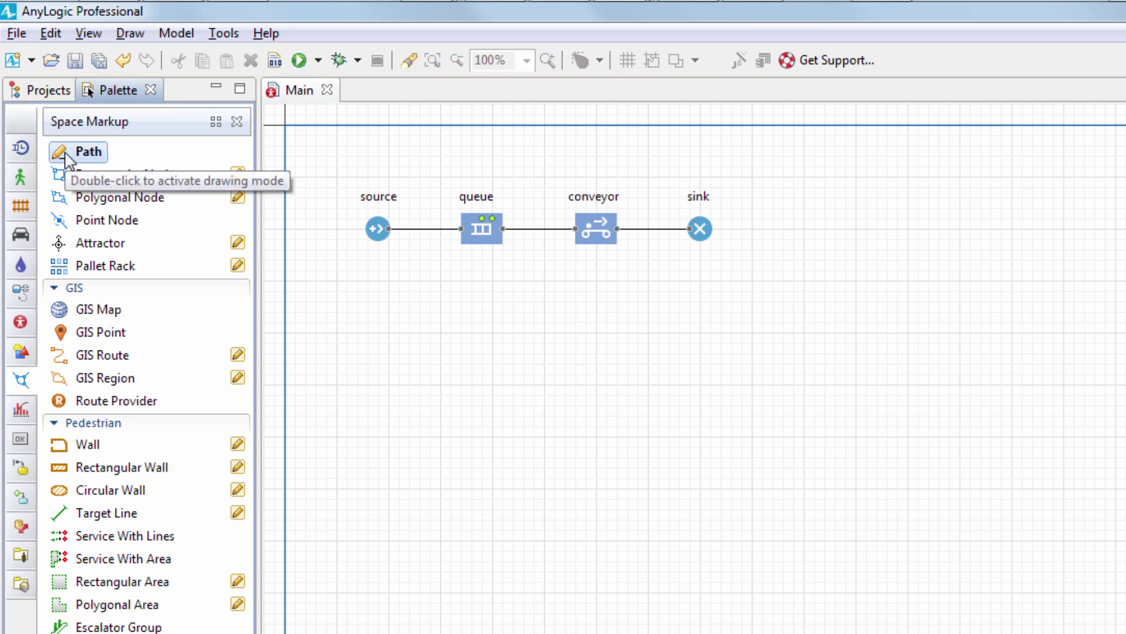
pyautogui.click(389, 436)
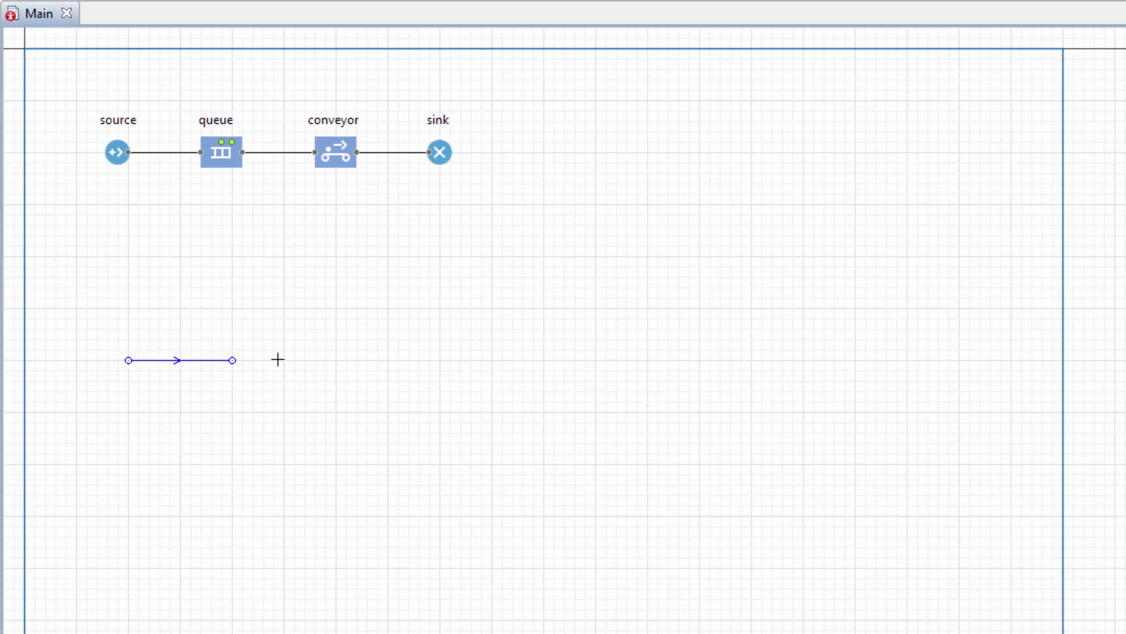
pyautogui.click(315, 360)
pyautogui.click(315, 463)
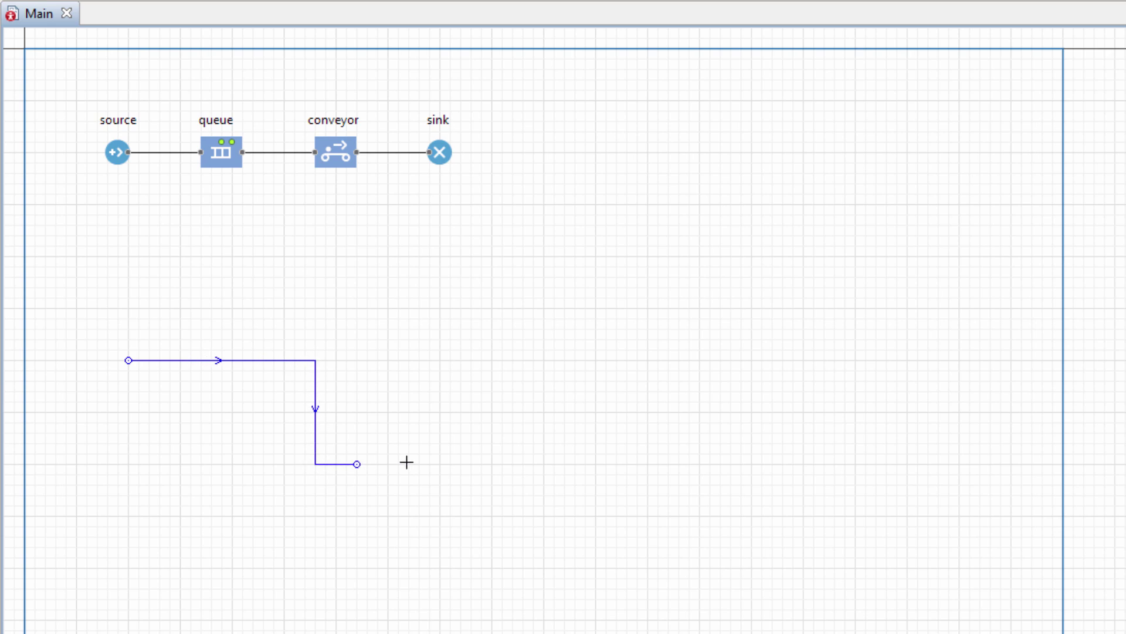
pyautogui.doubleClick(543, 464)
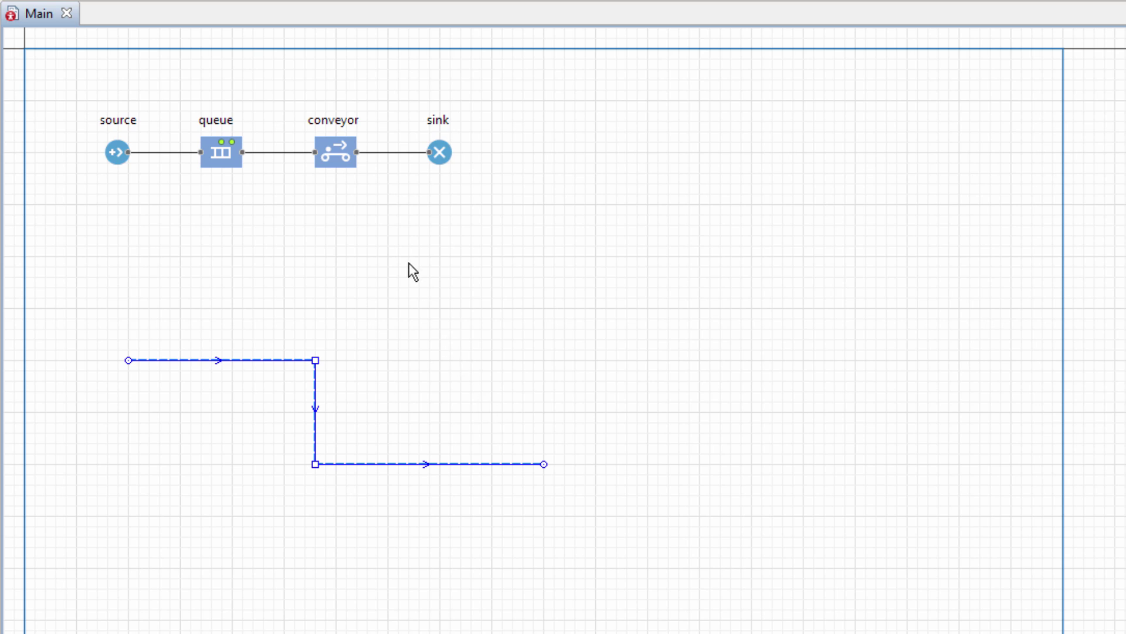
pyautogui.click(339, 160)
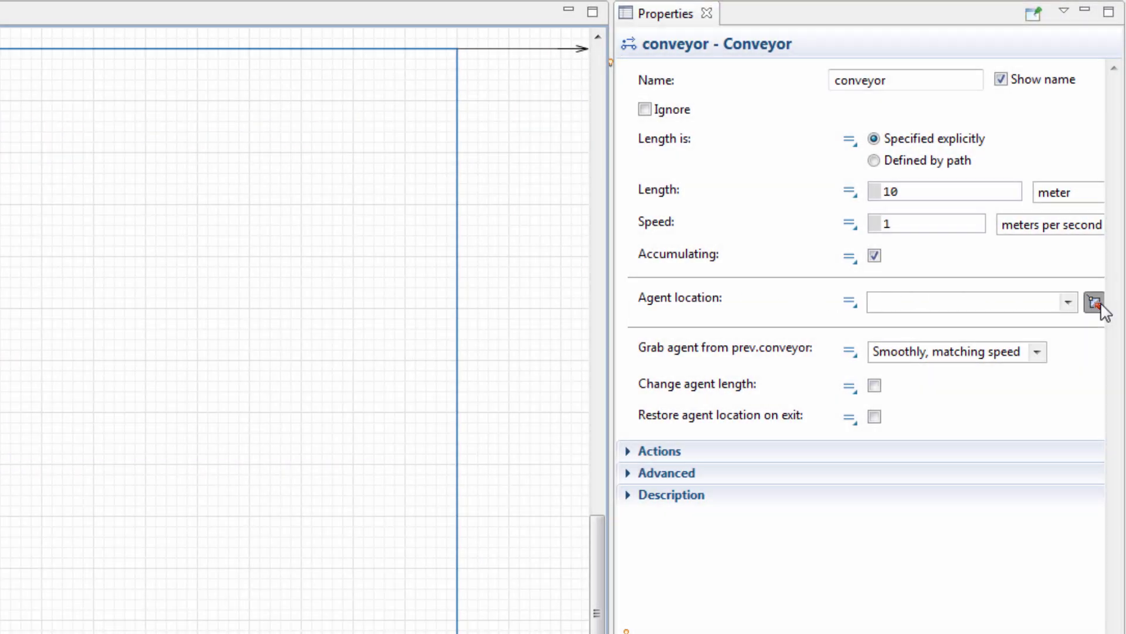
# Set the conveyor block's Agent location to the drawn path
pyautogui.click(280, 301)
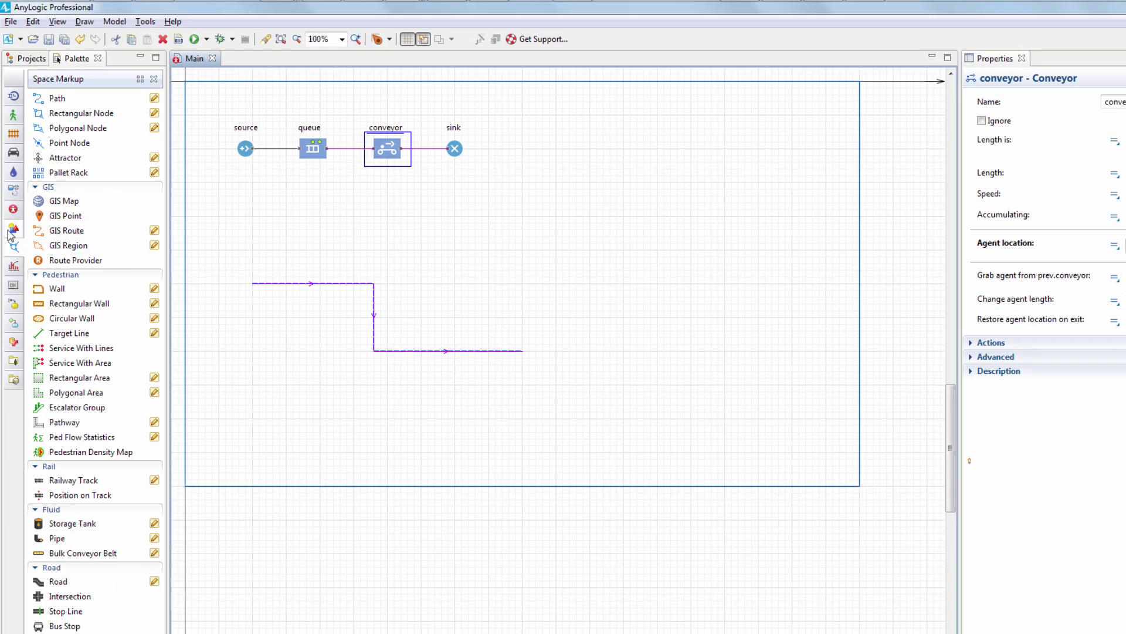
pyautogui.click(10, 229)
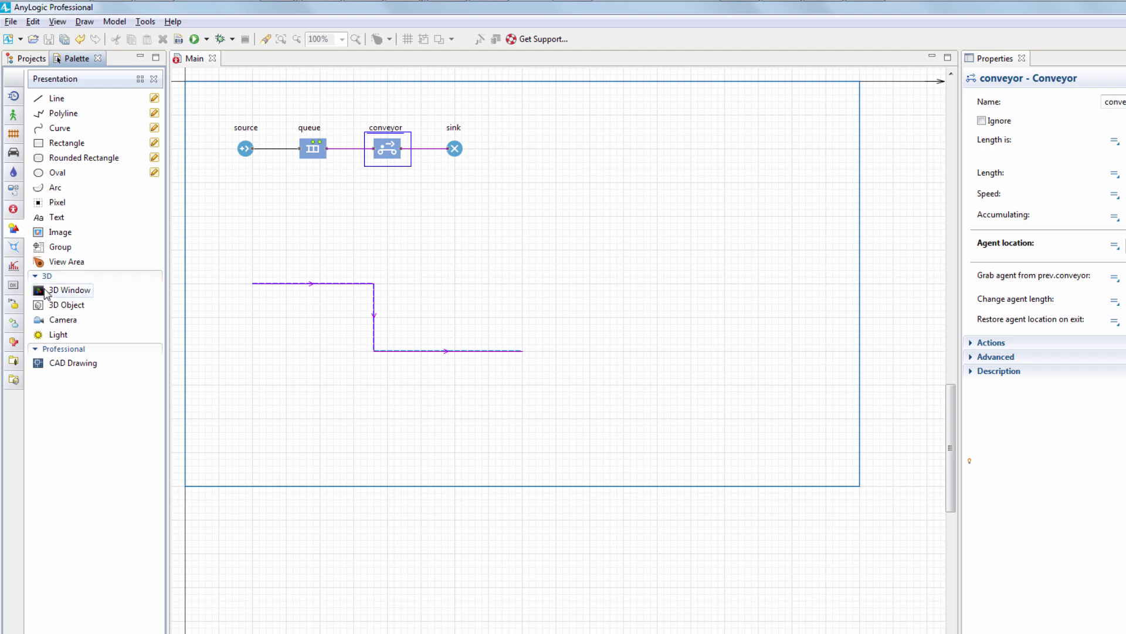
# Place a 3D Window named window3d below the model frame and launch the model
pyautogui.moveTo(46, 293); pyautogui.dragTo(220, 523)
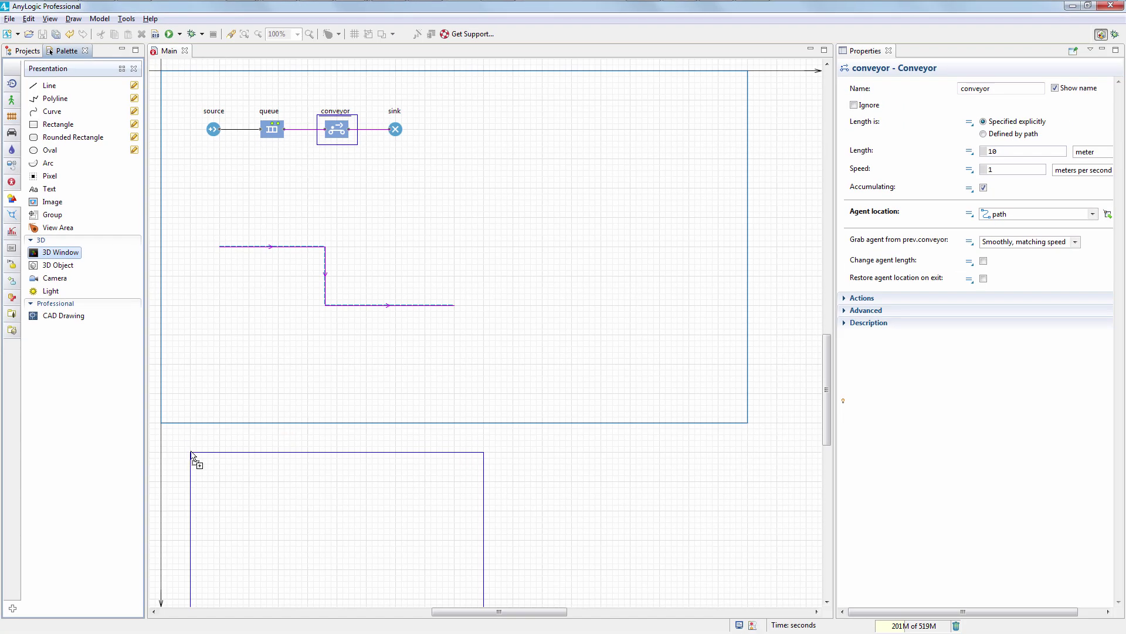
pyautogui.moveTo(191, 453); pyautogui.dragTo(191, 454)
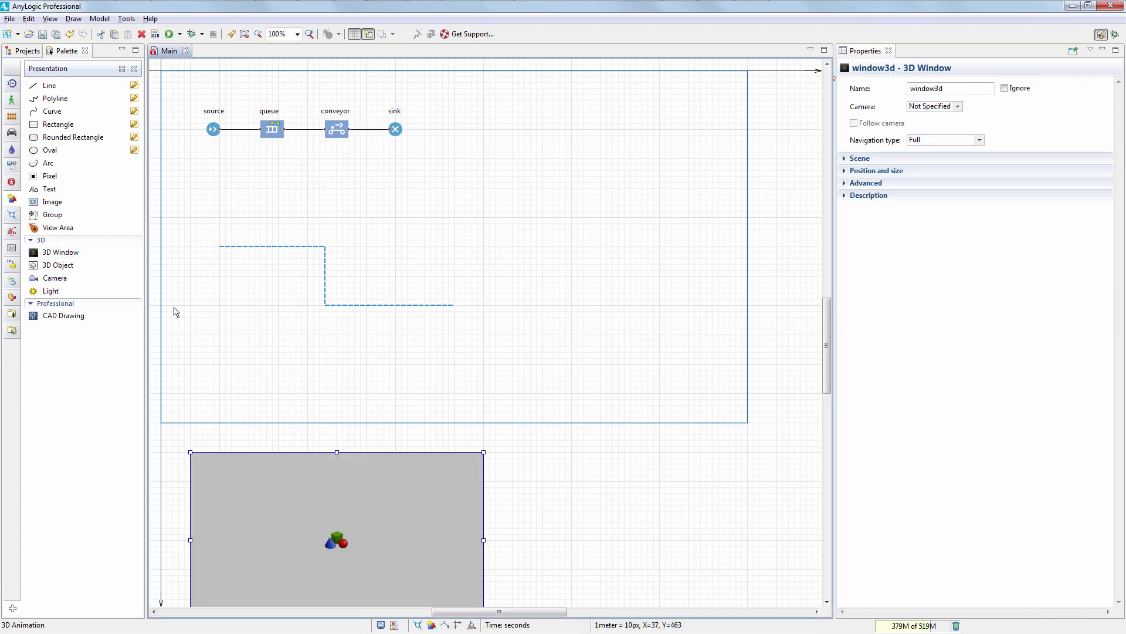
pyautogui.click(167, 34)
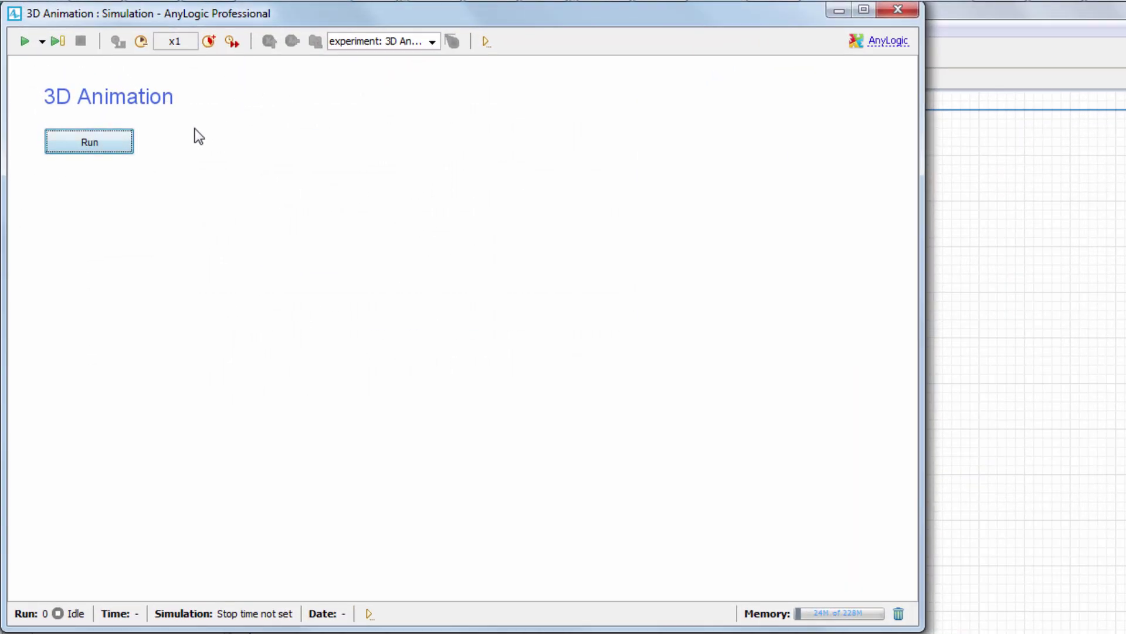
# Run the model, watch it through the [window3d] view, then close the simulation
pyautogui.click(126, 150)
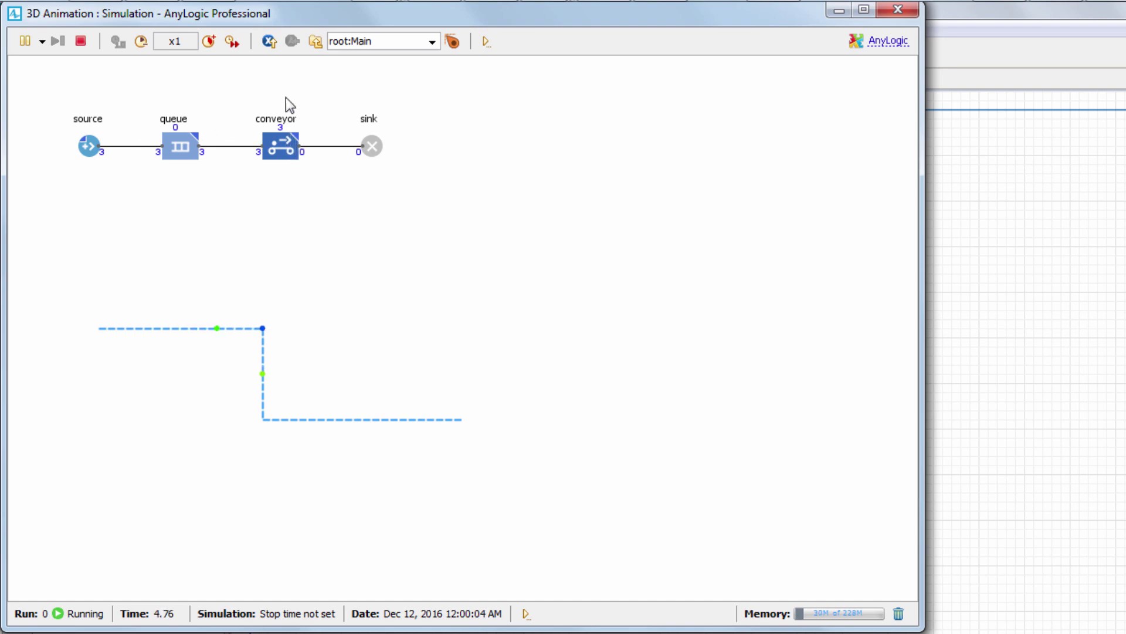
pyautogui.click(452, 42)
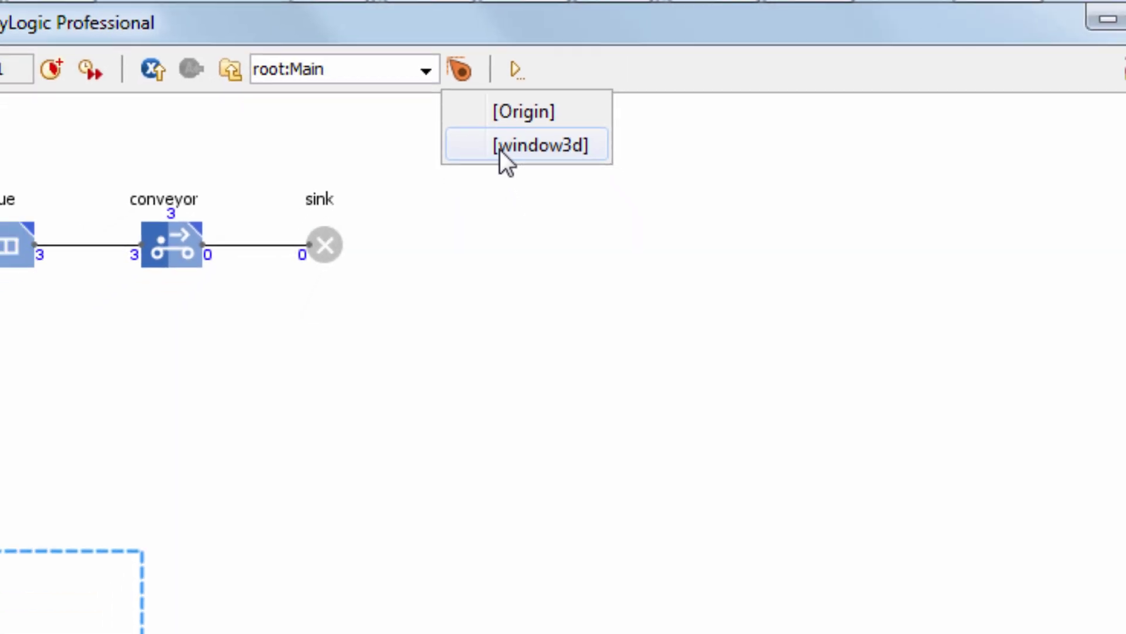
pyautogui.click(509, 170)
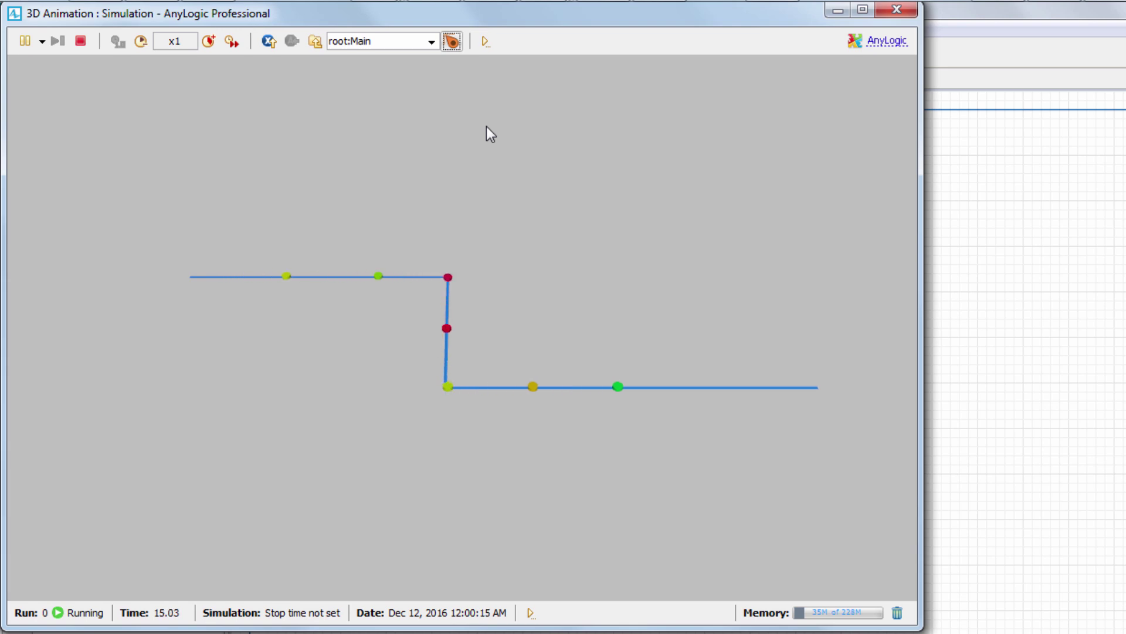
pyautogui.click(894, 10)
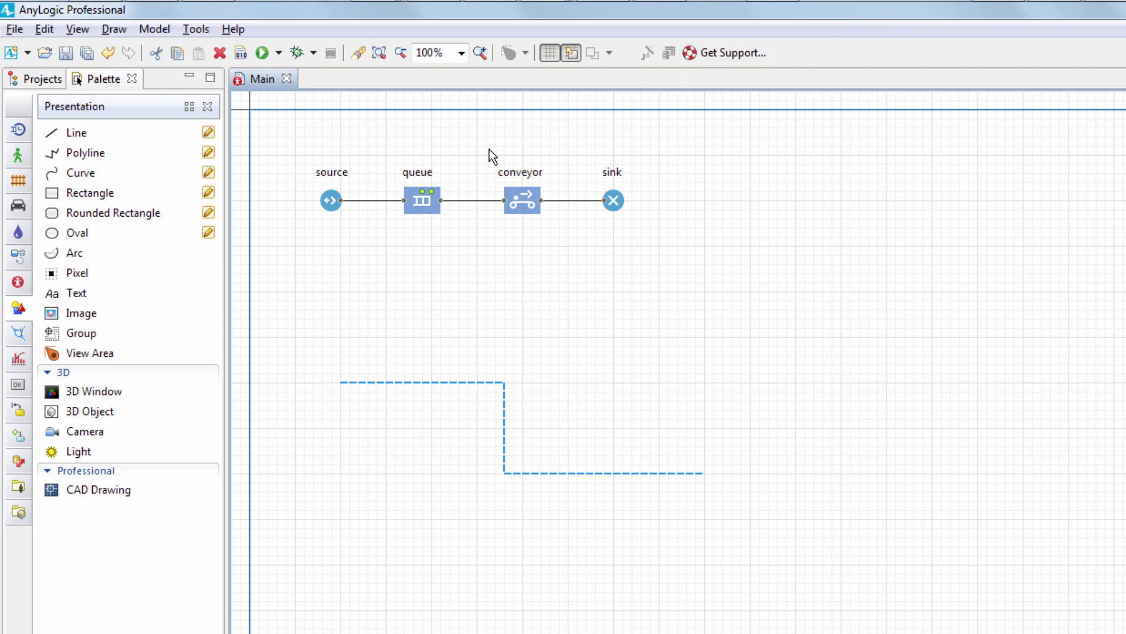
# Create a custom agent type 'Box' for the source, animated with Box 2 Closed
pyautogui.click(332, 206)
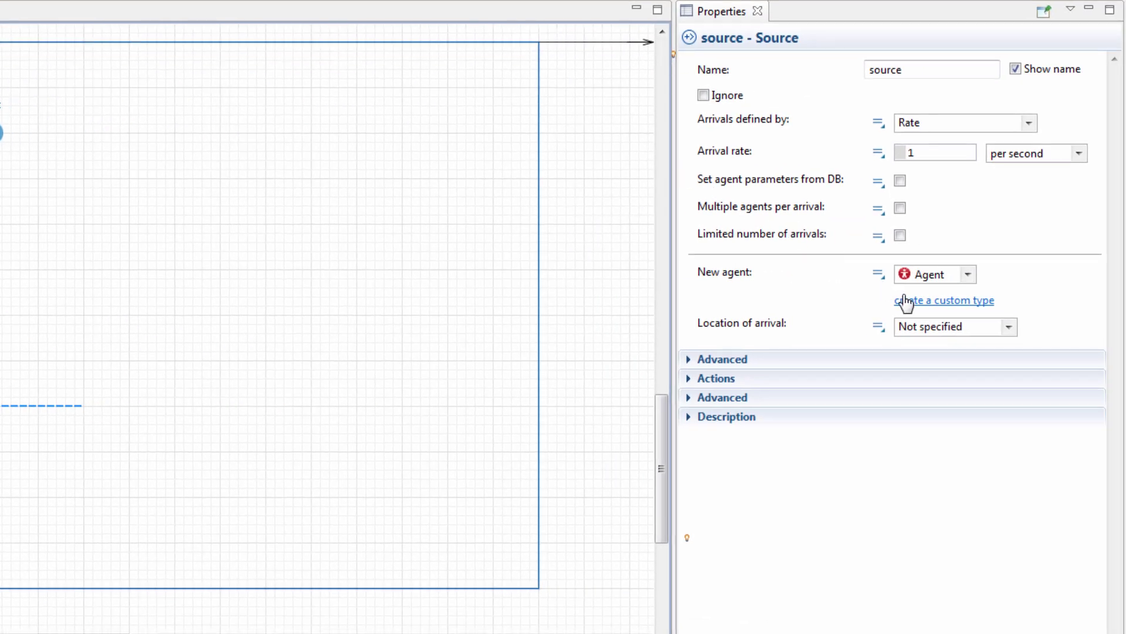
pyautogui.click(904, 301)
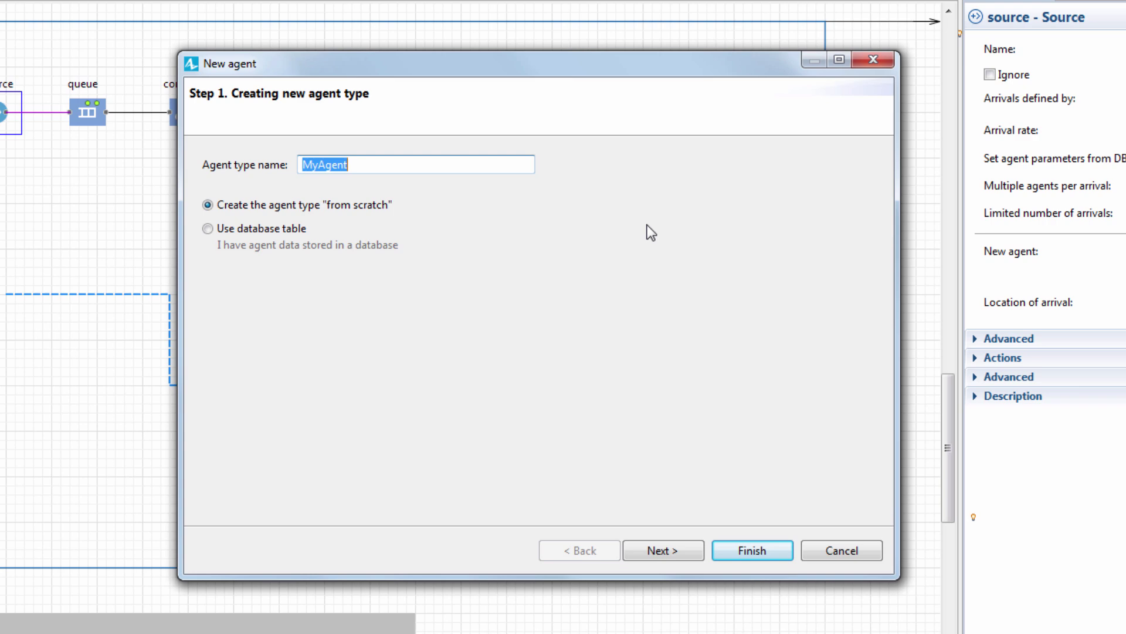
pyautogui.write('Box')
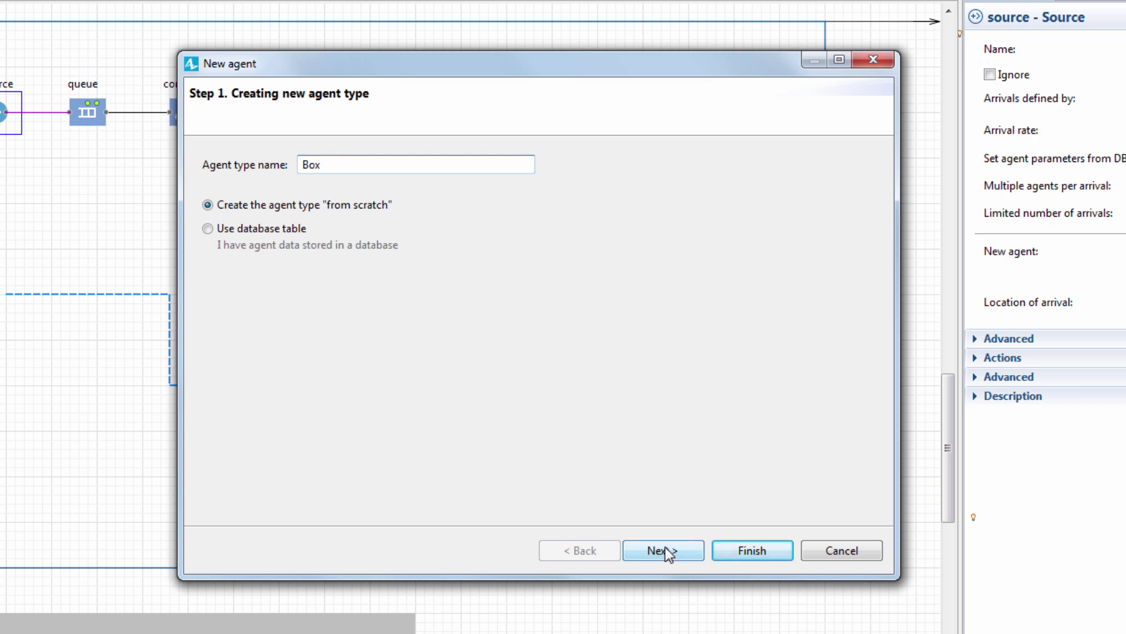
pyautogui.click(665, 547)
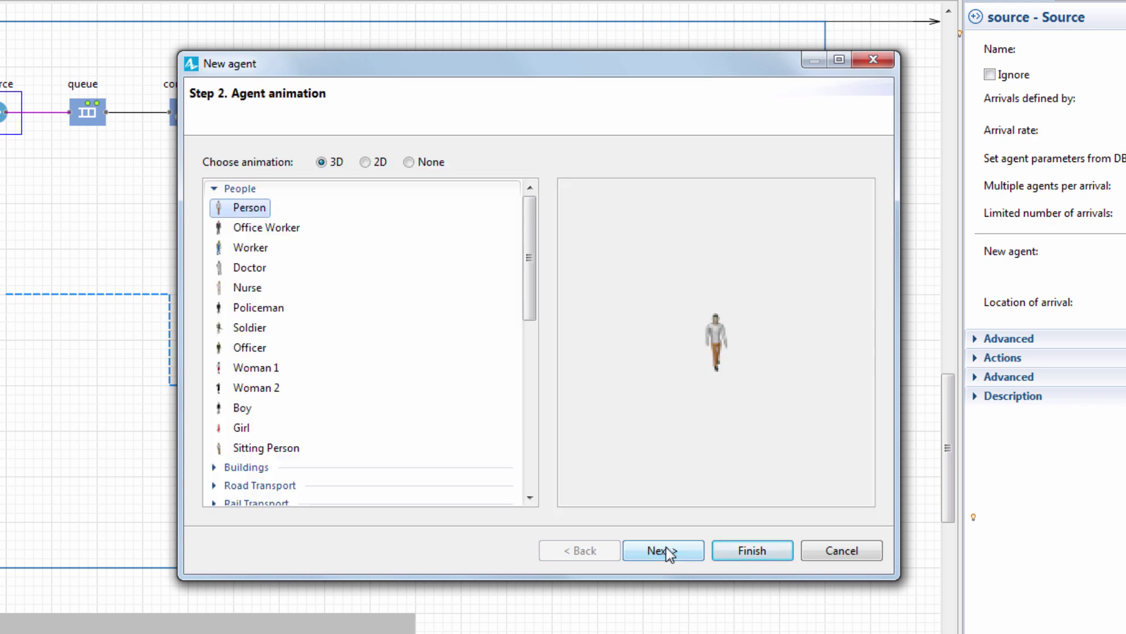
pyautogui.click(214, 189)
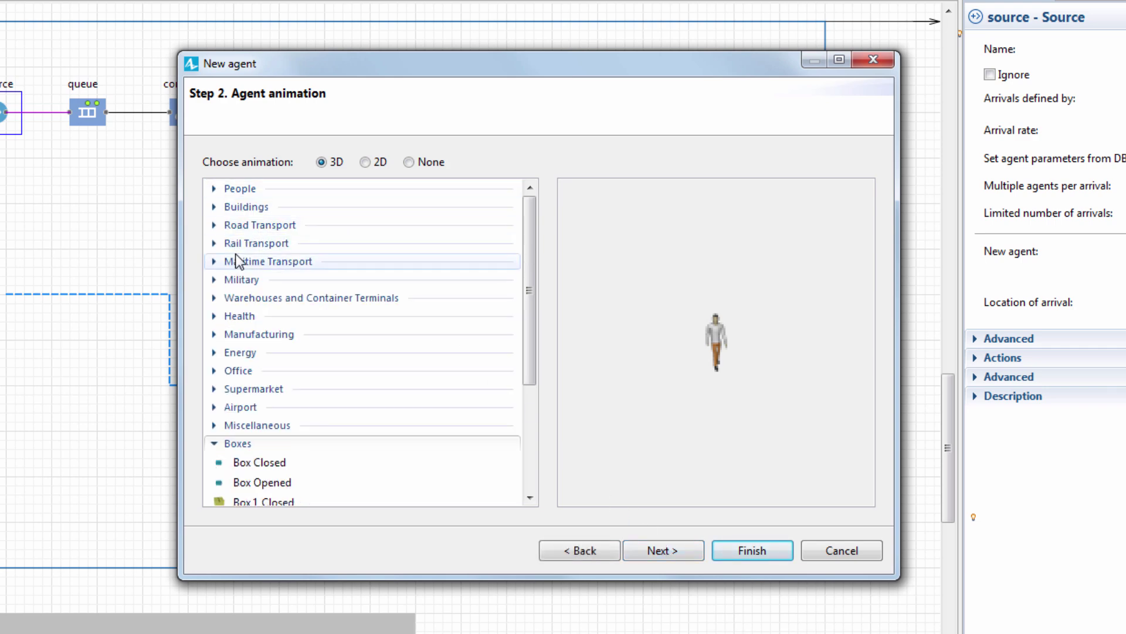
pyautogui.scroll(-3, 237, 270)
pyautogui.click(287, 420)
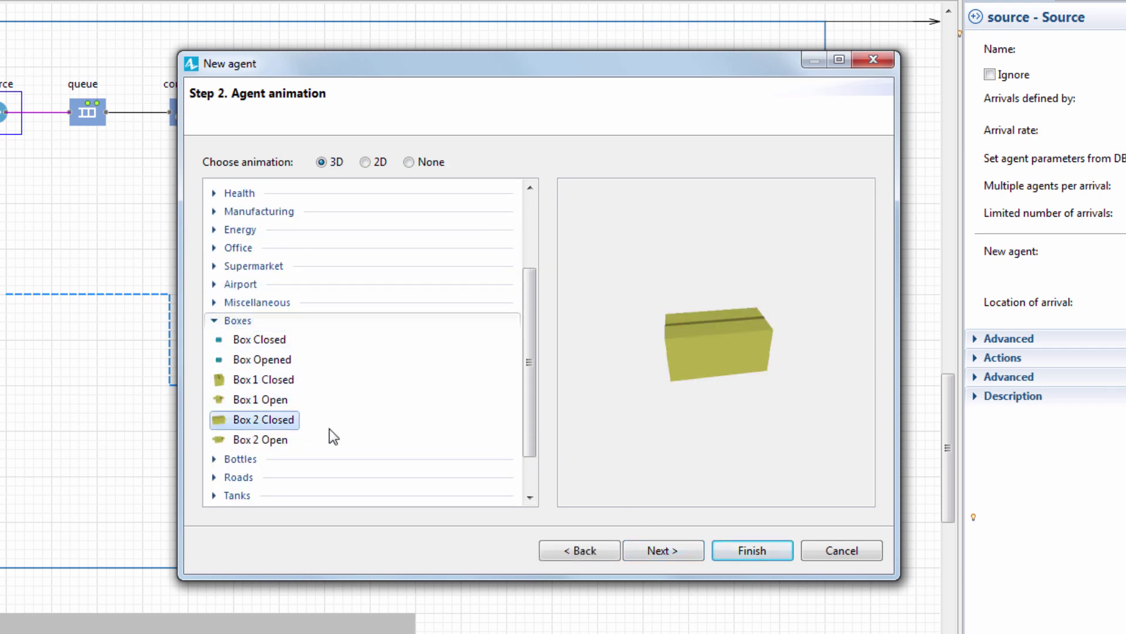
pyautogui.click(751, 549)
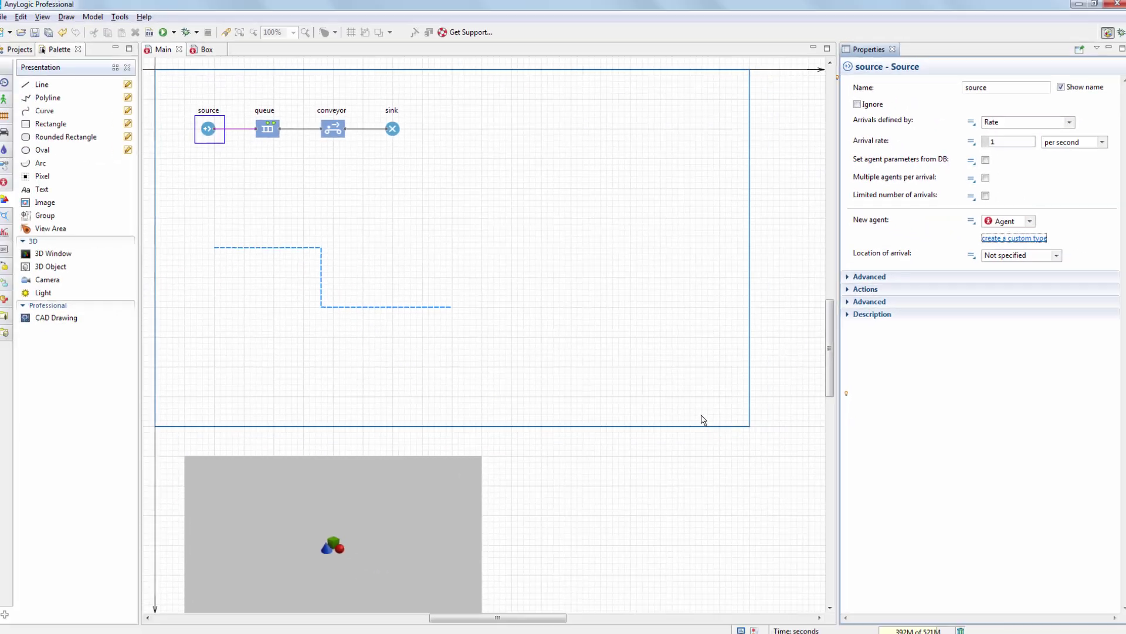
pyautogui.click(171, 51)
# Change the path's Appearance Type to Conveyor, 1.0 meter wide
pyautogui.click(289, 246)
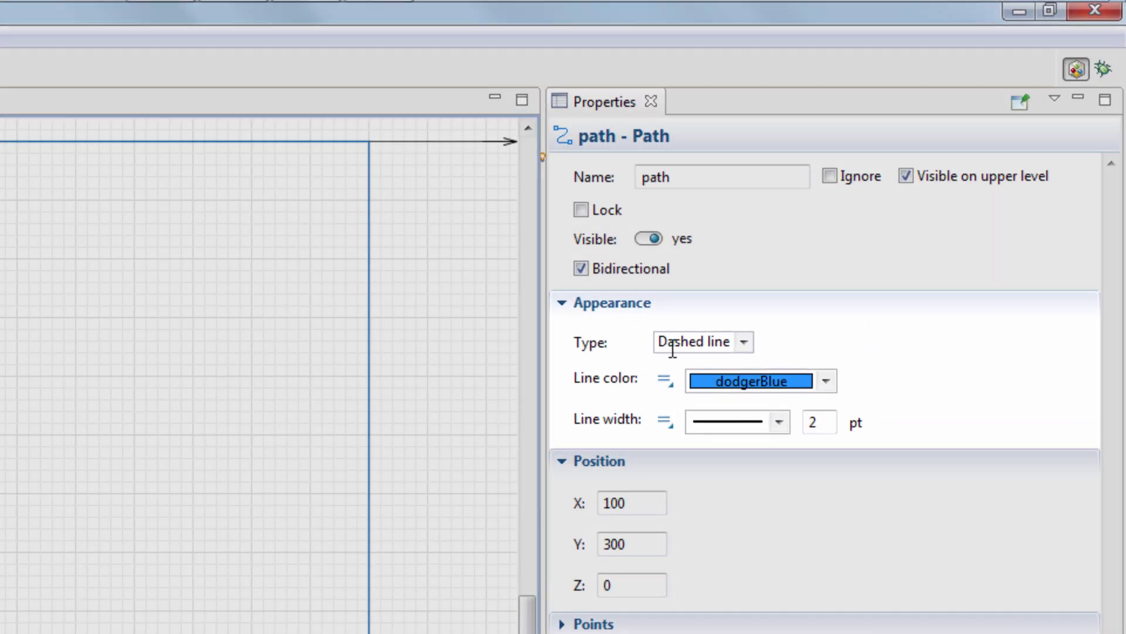
pyautogui.click(897, 172)
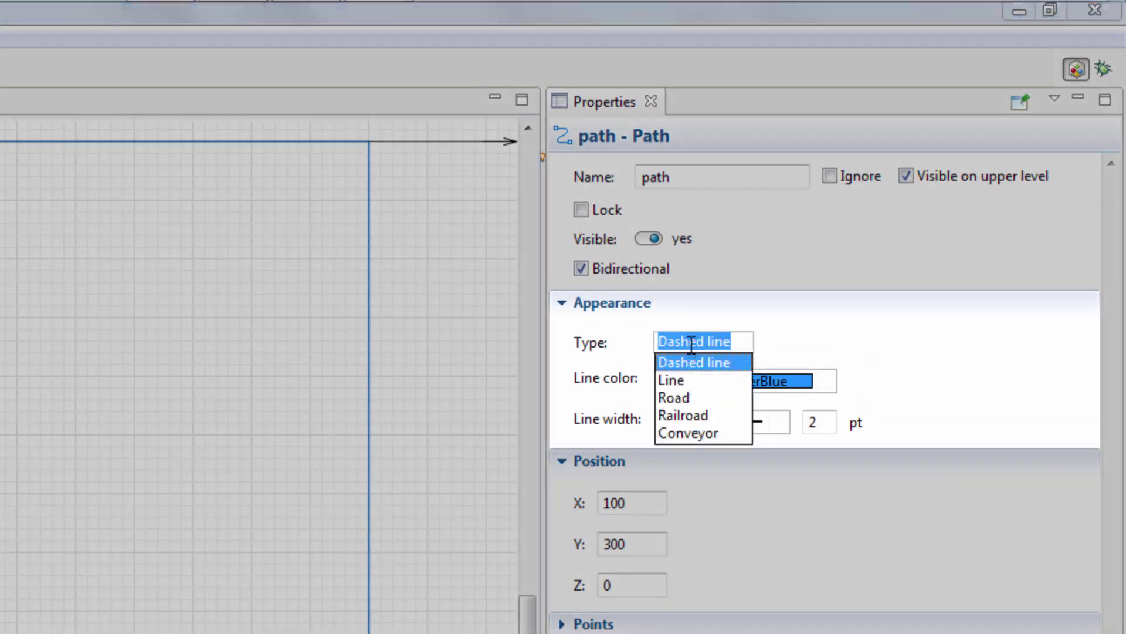
pyautogui.click(713, 433)
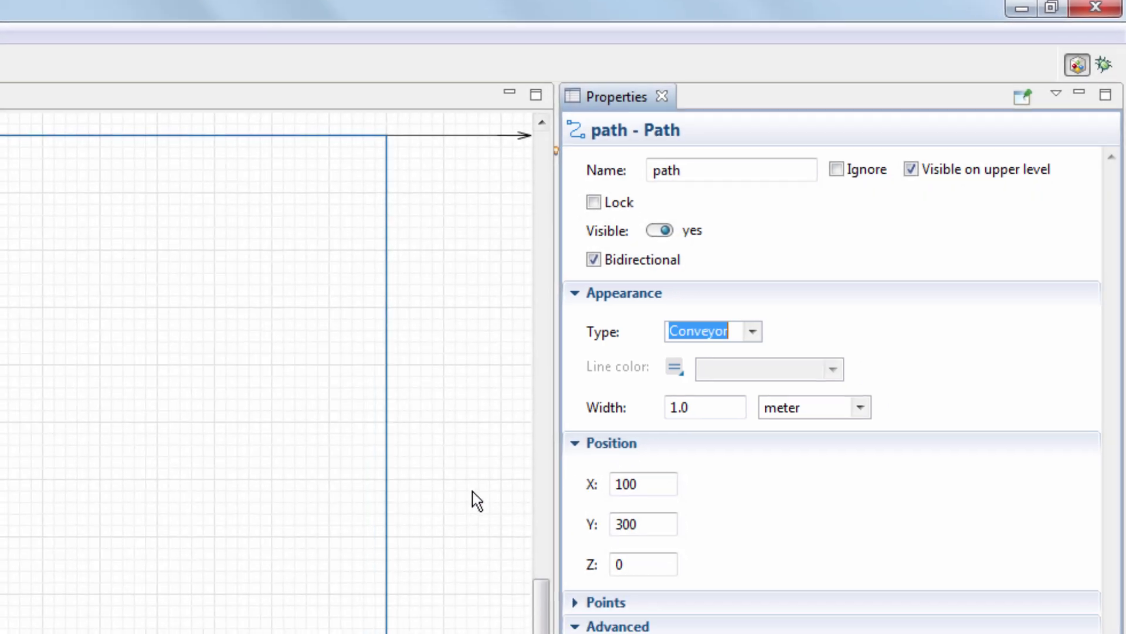
pyautogui.click(608, 254)
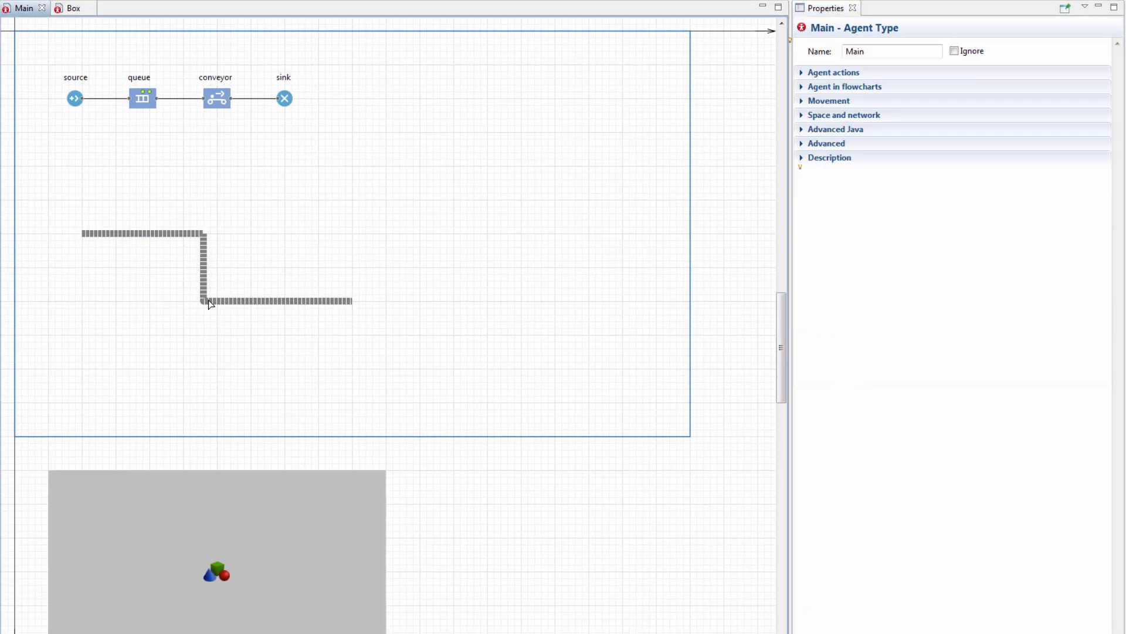
pyautogui.click(17, 500)
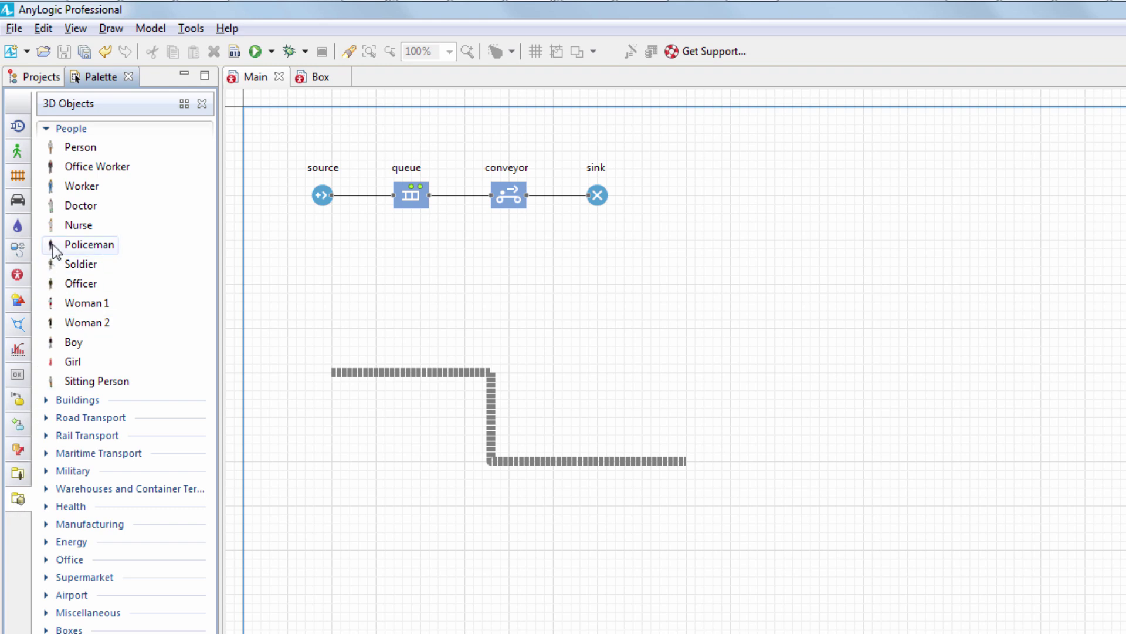
# Drop a worker 3D figure beside the conveyor bend, auto-scaled to the agent scale
pyautogui.moveTo(81, 186)
pyautogui.mouseDown()
pyautogui.moveTo(205, 236)
pyautogui.moveTo(427, 369)
pyautogui.mouseUp()
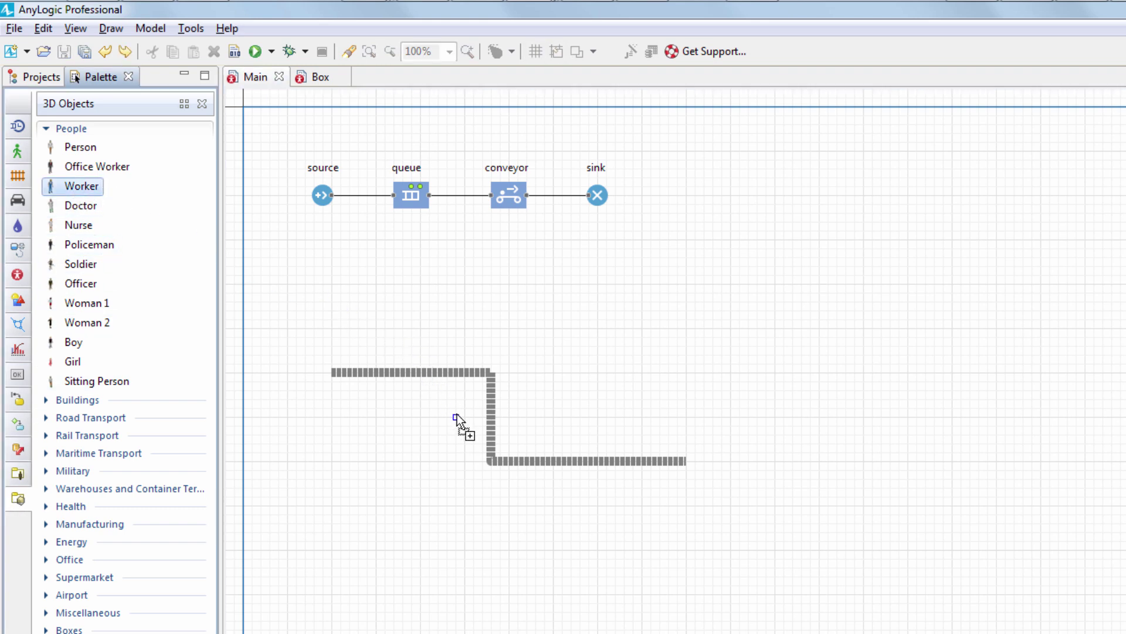
pyautogui.moveTo(464, 418); pyautogui.dragTo(464, 417)
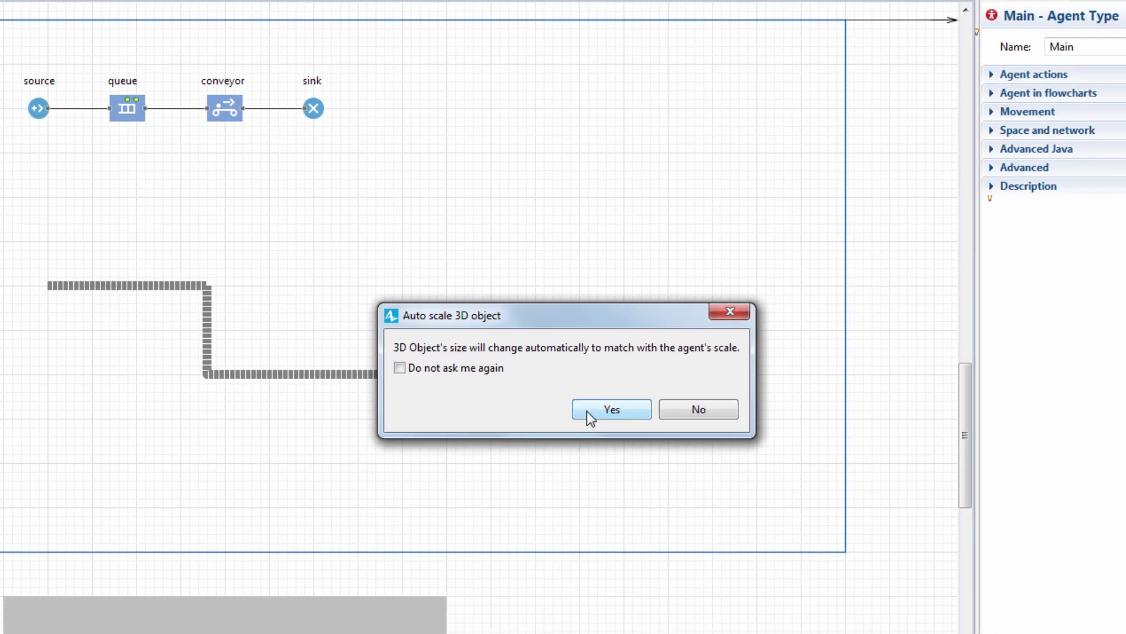
pyautogui.click(586, 411)
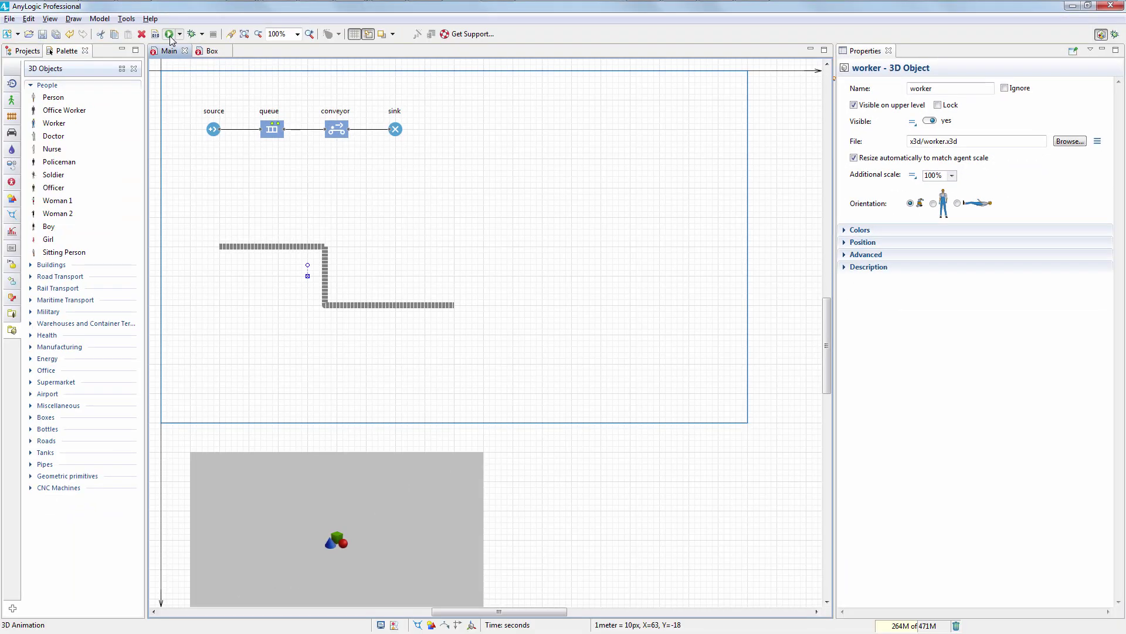
pyautogui.click(307, 262)
# Run the model and switch the camera to the [window3d] view
pyautogui.click(172, 34)
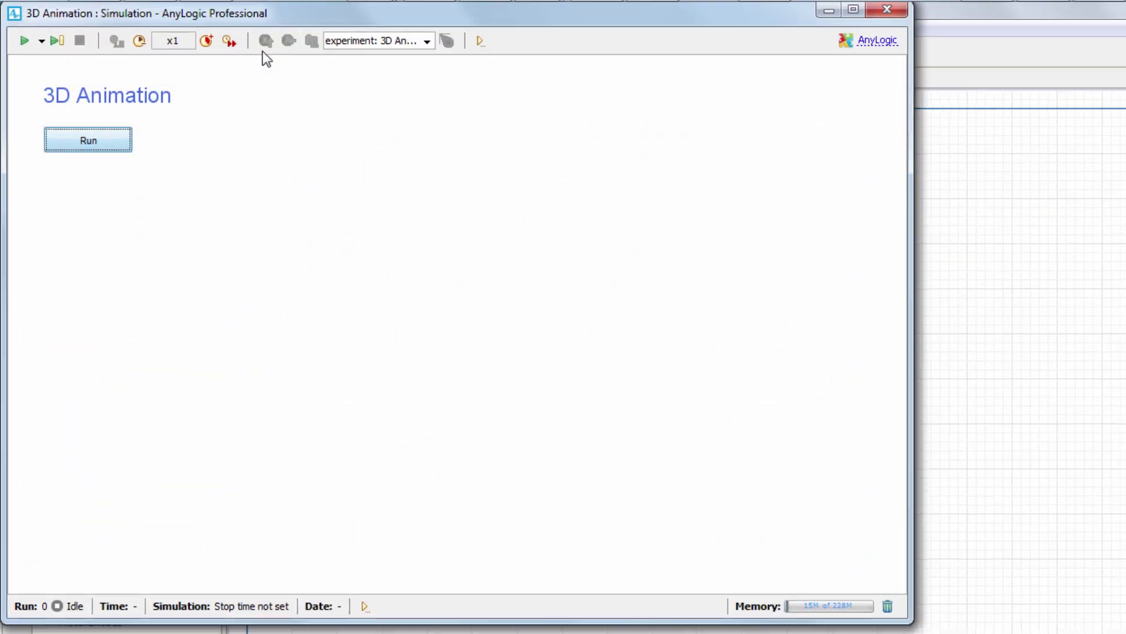
pyautogui.click(80, 95)
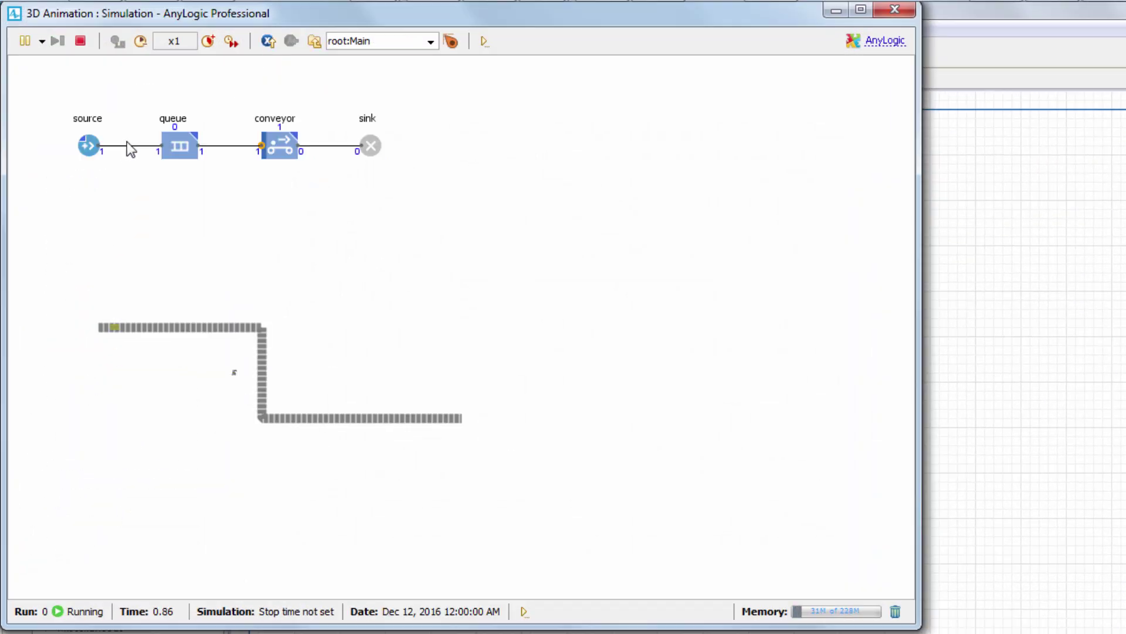
pyautogui.click(451, 40)
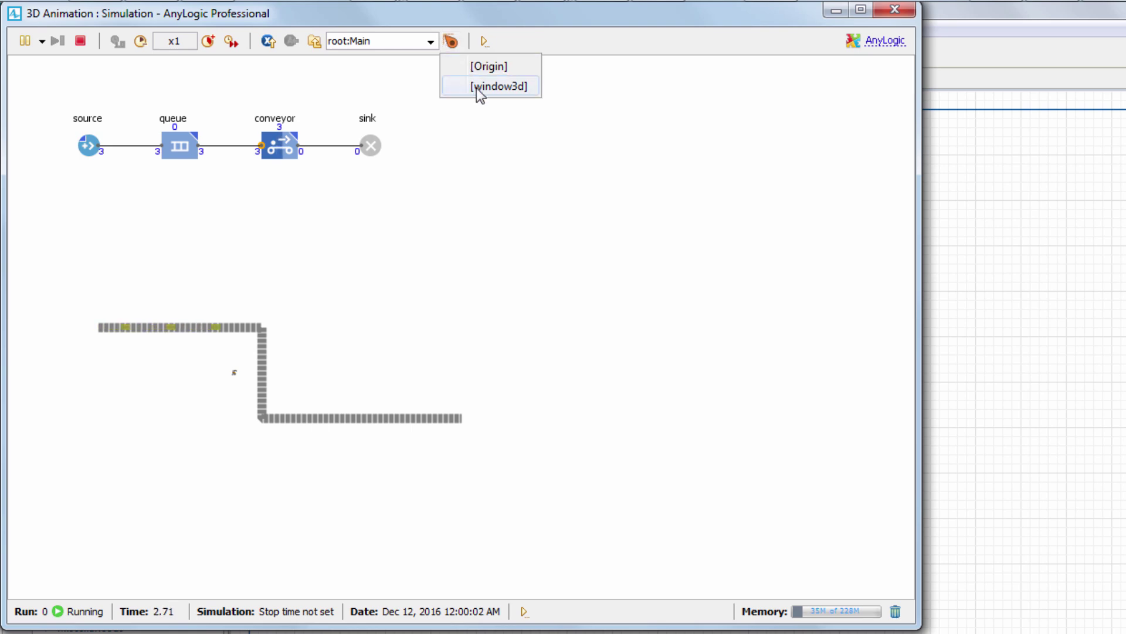
pyautogui.click(476, 88)
# Orbit and zoom the 3D scene to view boxes passing the worker, then close
pyautogui.moveTo(599, 372); pyautogui.dragTo(360, 357)
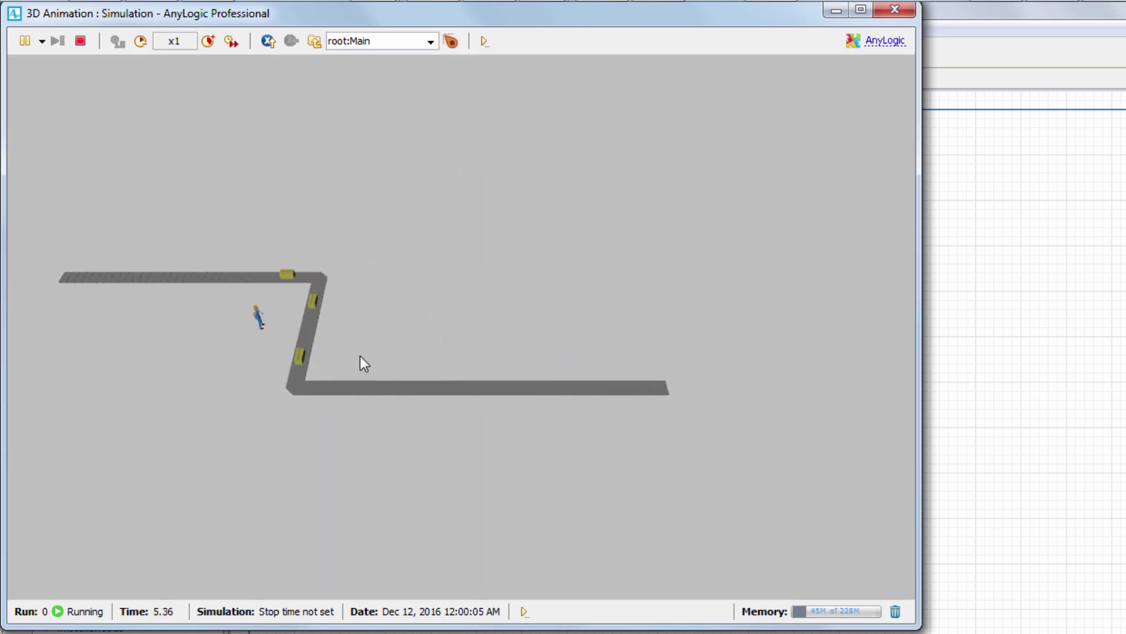
pyautogui.moveTo(215, 233); pyautogui.dragTo(362, 244)
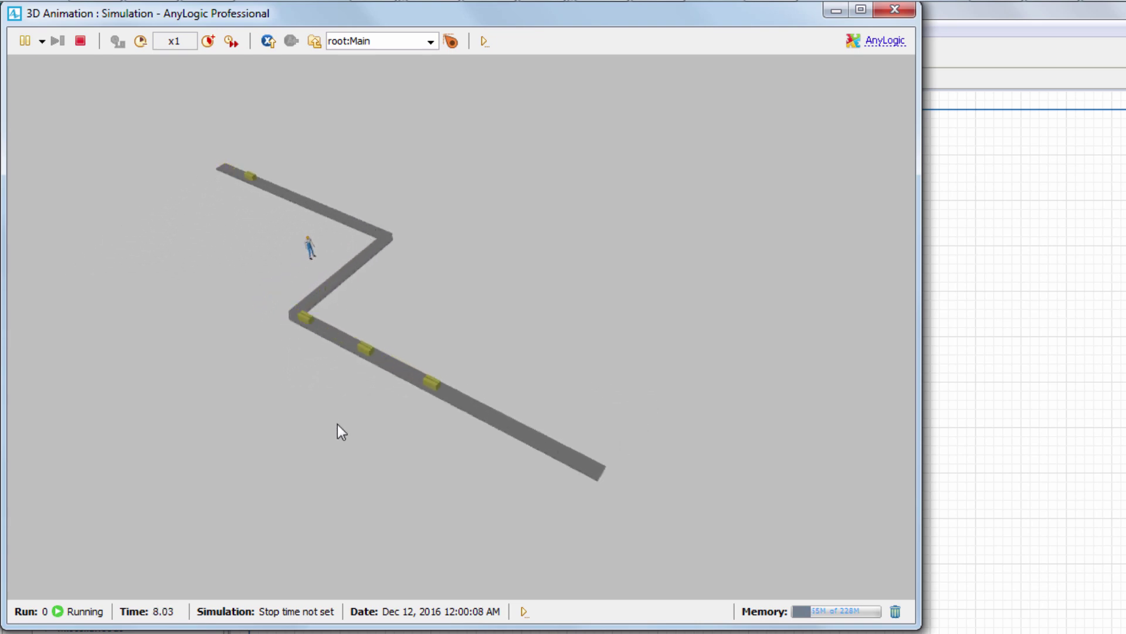
pyautogui.moveTo(337, 412); pyautogui.dragTo(311, 142)
pyautogui.moveTo(314, 319); pyautogui.dragTo(290, 357)
pyautogui.scroll(5, 290, 358)
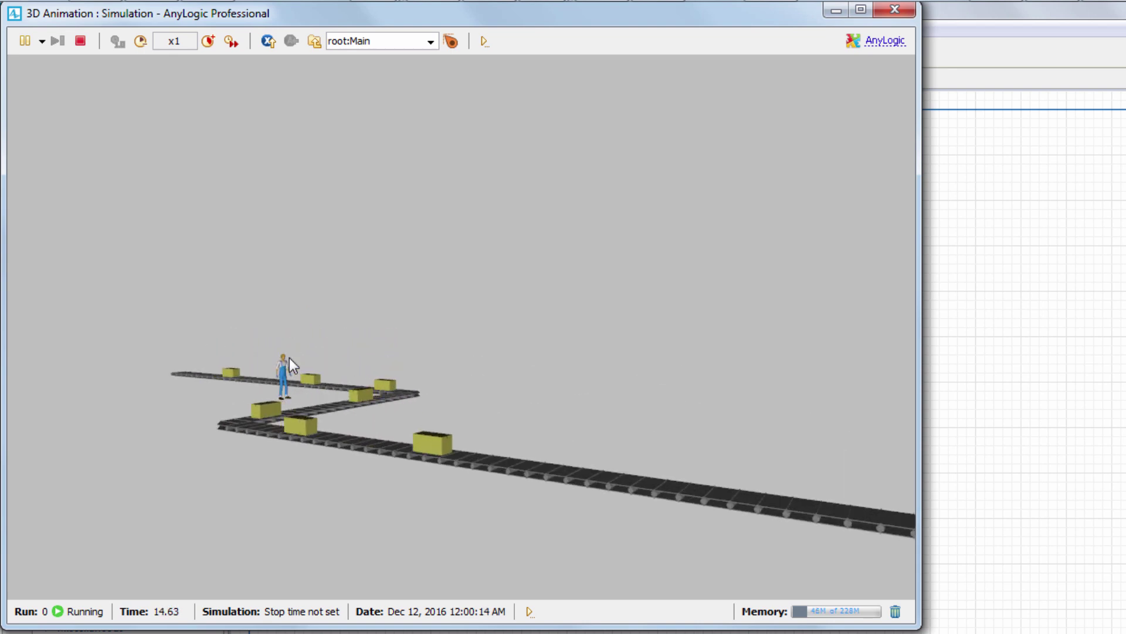
pyautogui.scroll(1, 290, 357)
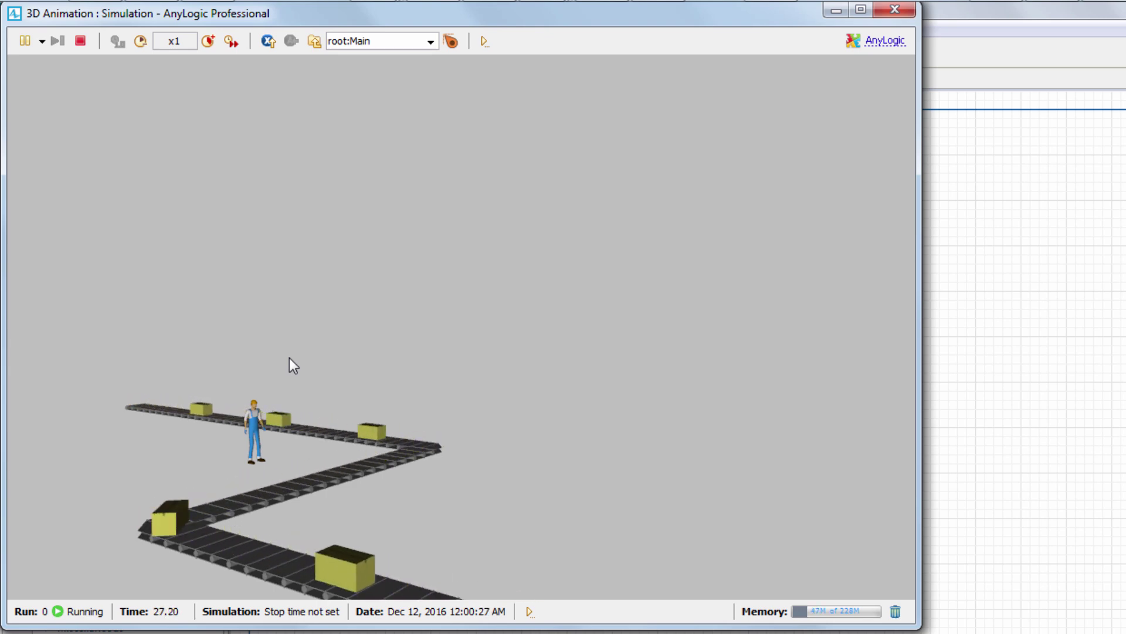
pyautogui.click(894, 10)
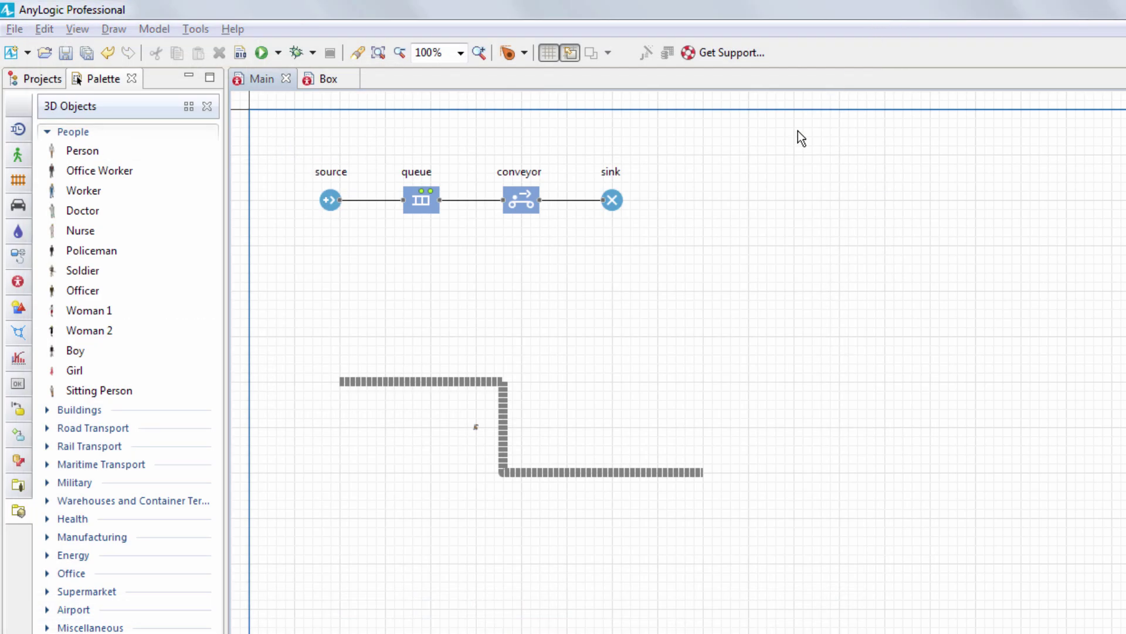
# Set the conveyor path's Z position to 10
pyautogui.click(274, 303)
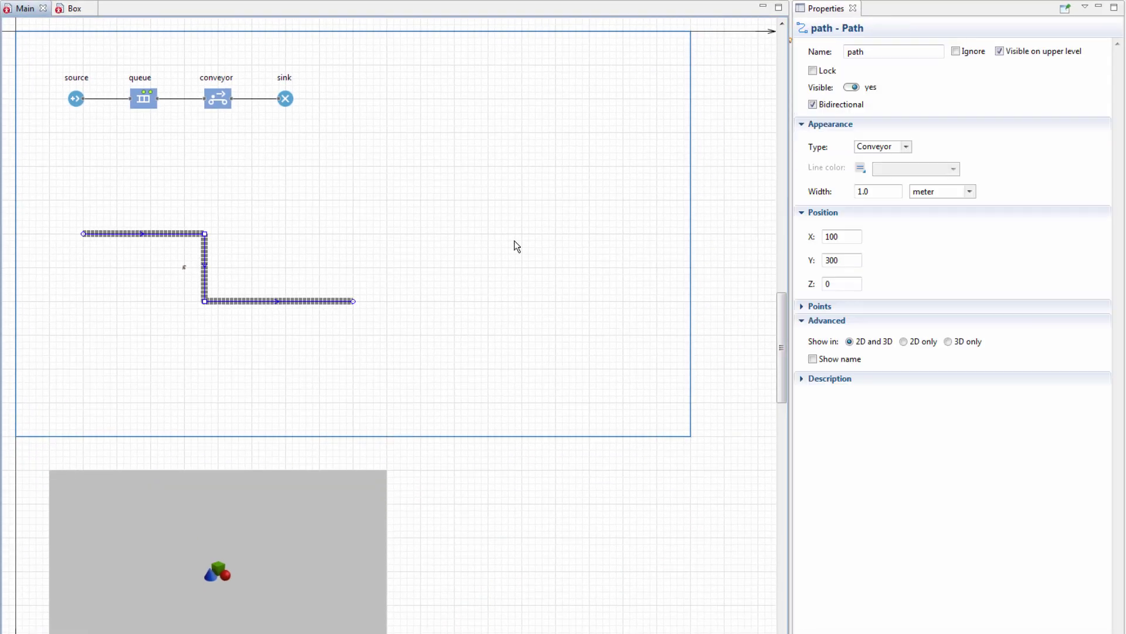
pyautogui.doubleClick(829, 284)
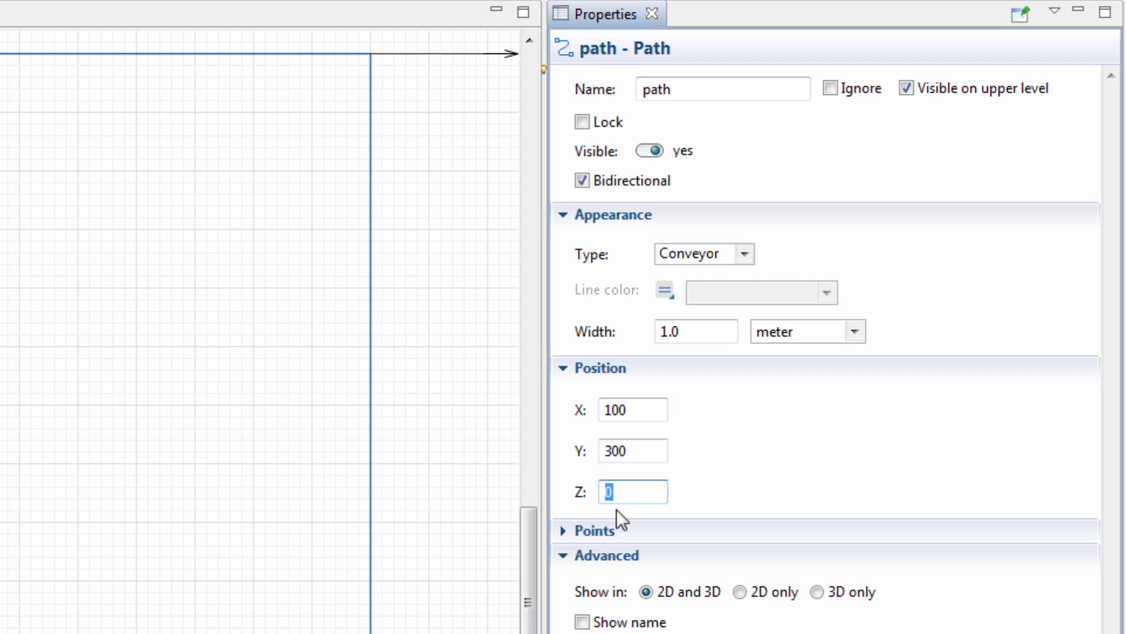
pyautogui.write('10')
pyautogui.click(231, 531)
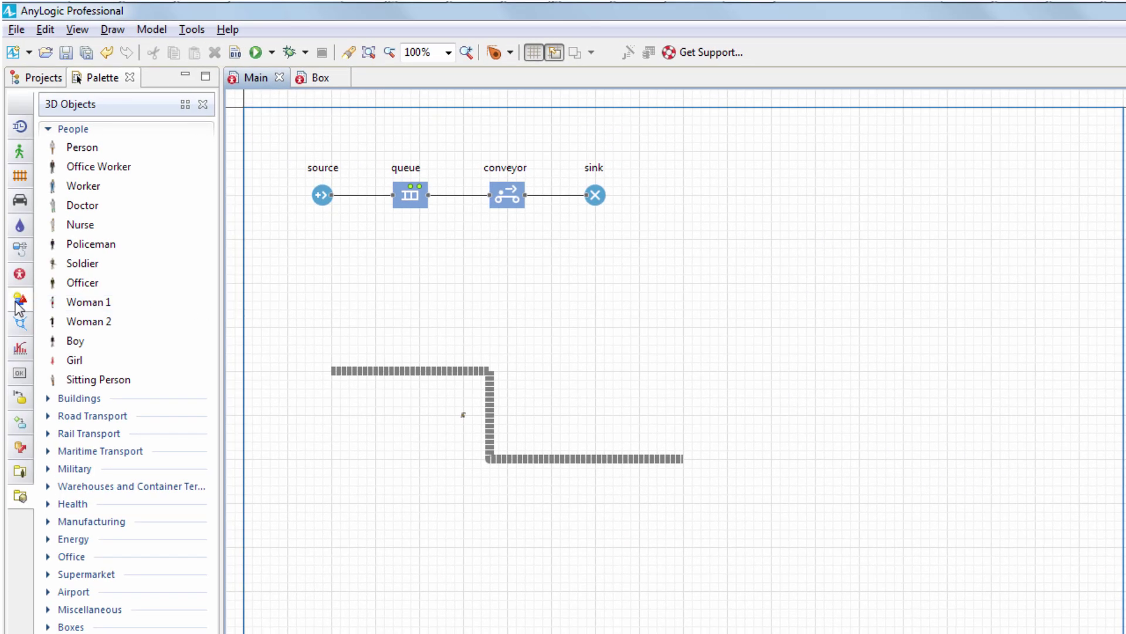
# Draw a rectangle, enlarge it to 500 by 300 over the conveyor, and send it to back
pyautogui.click(17, 301)
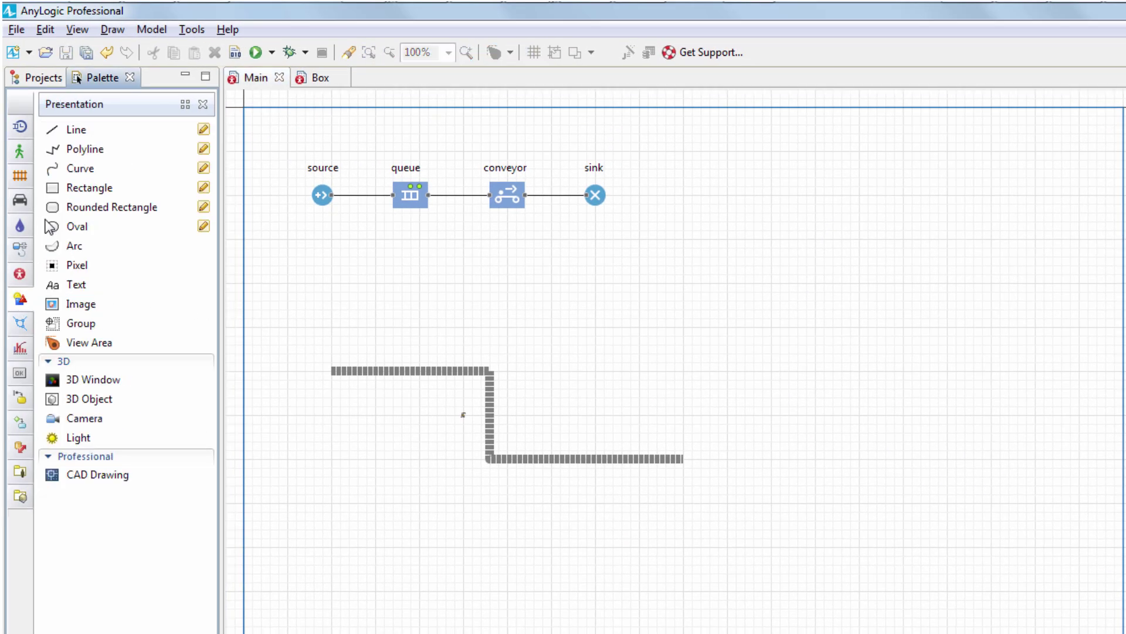
pyautogui.moveTo(58, 197); pyautogui.dragTo(290, 288)
pyautogui.moveTo(147, 273); pyautogui.dragTo(502, 477)
pyautogui.rightClick(408, 392)
pyautogui.moveTo(475, 510)
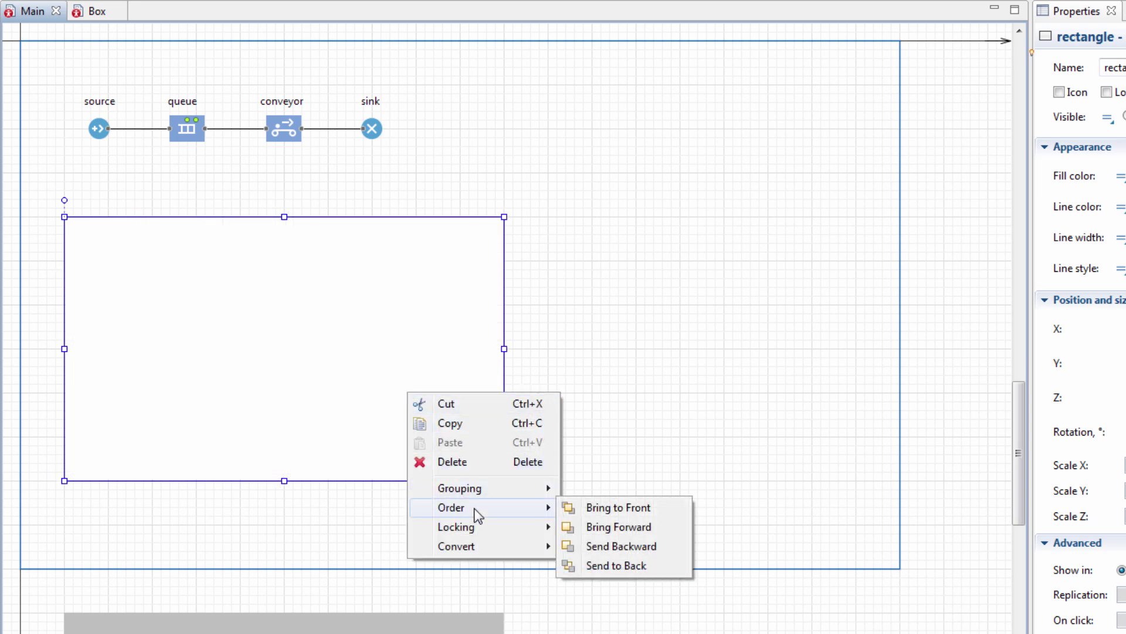
pyautogui.click(611, 562)
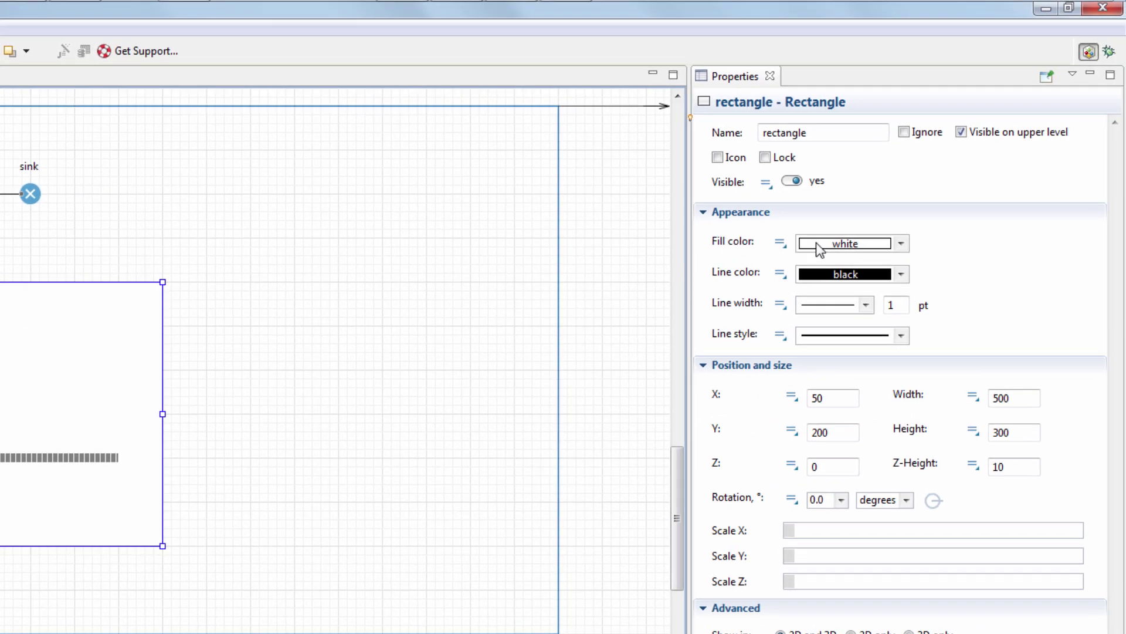
# Fill the rectangle with the grass texture and set its line color to No color
pyautogui.click(1125, 178)
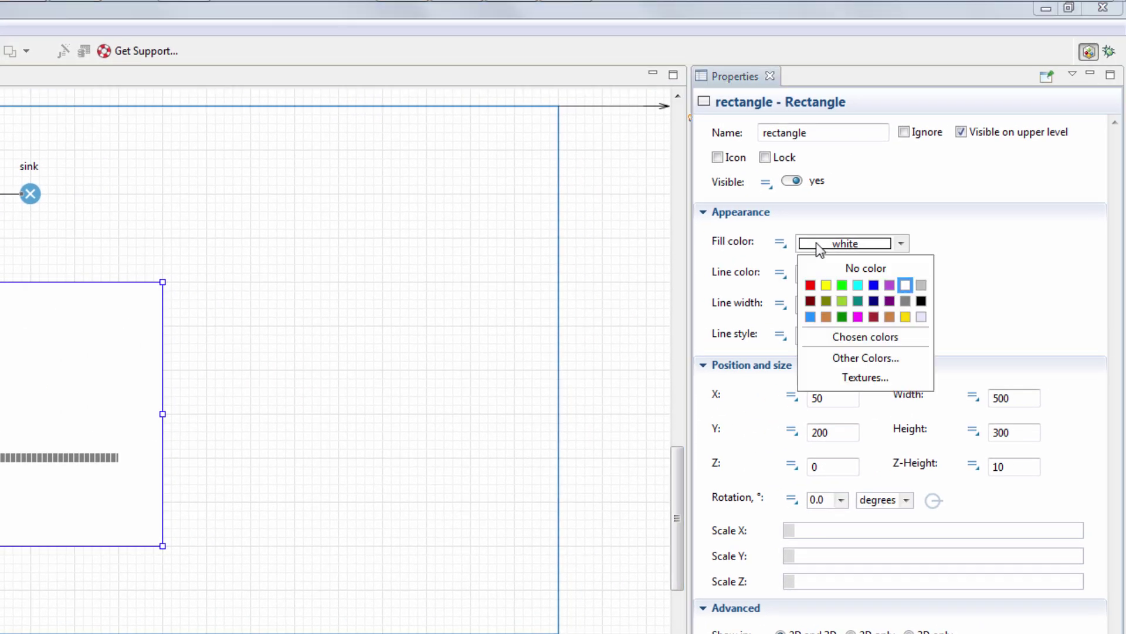
pyautogui.click(838, 377)
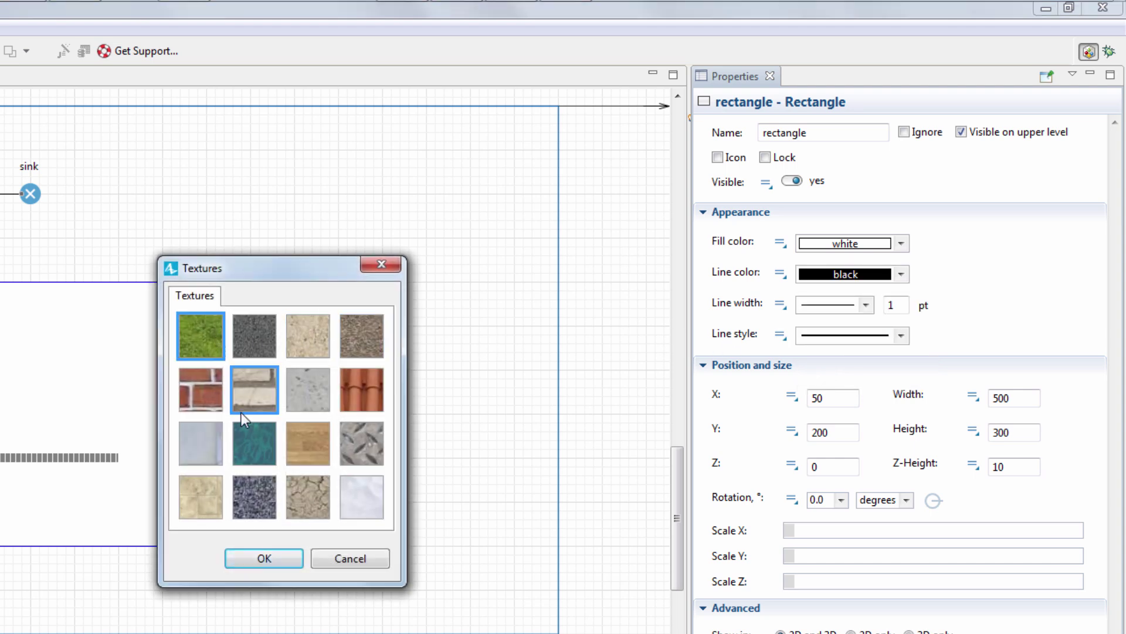
pyautogui.click(273, 554)
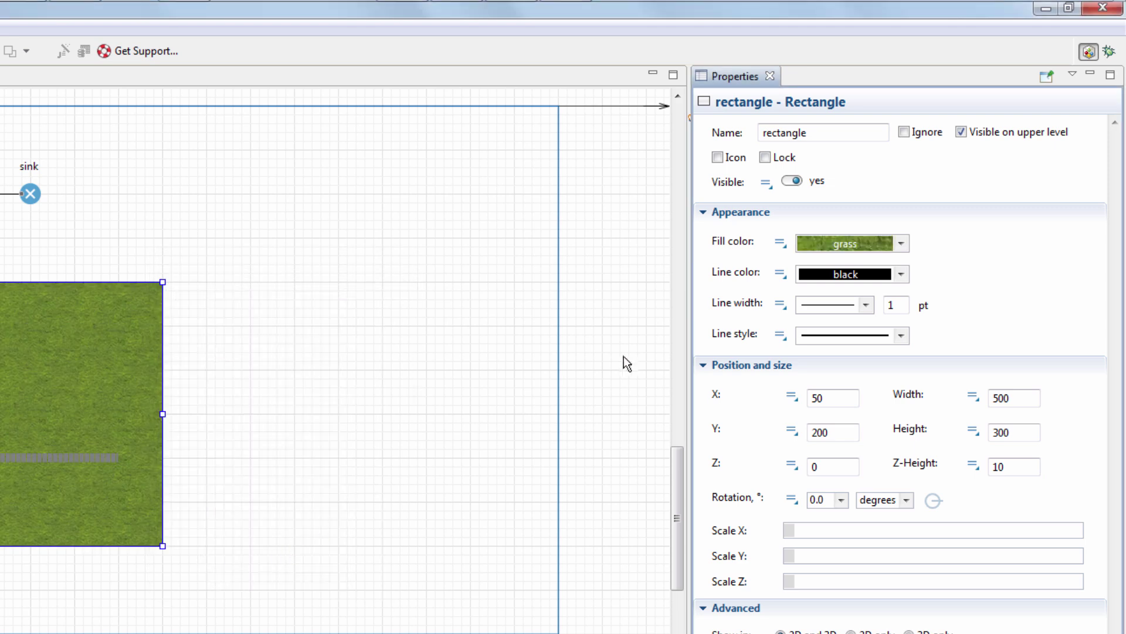
pyautogui.click(815, 286)
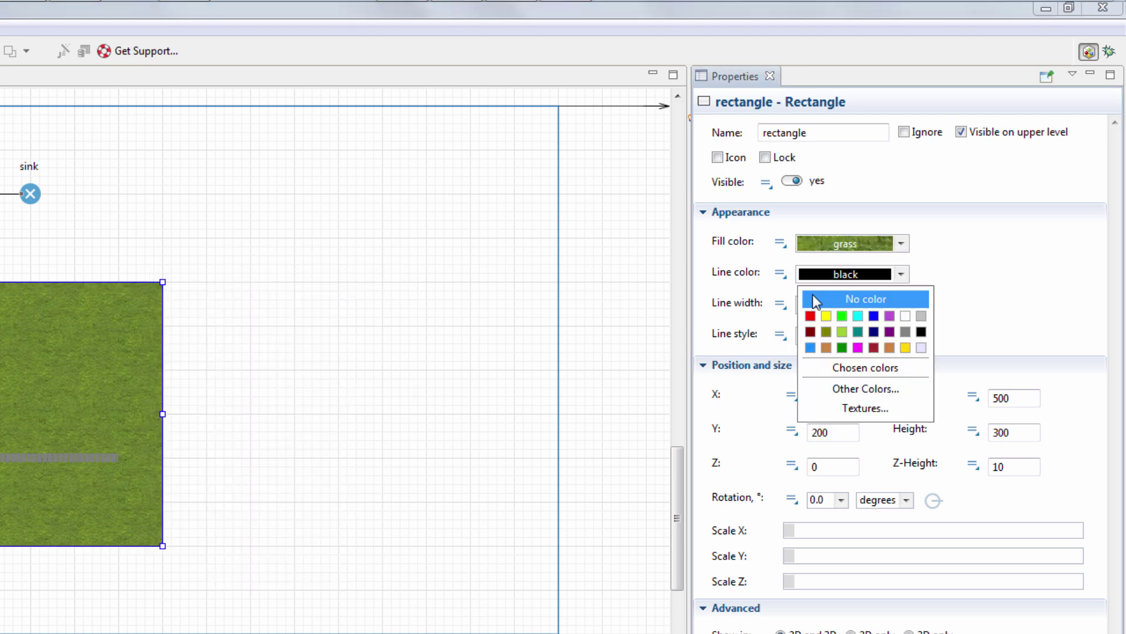
pyautogui.click(812, 294)
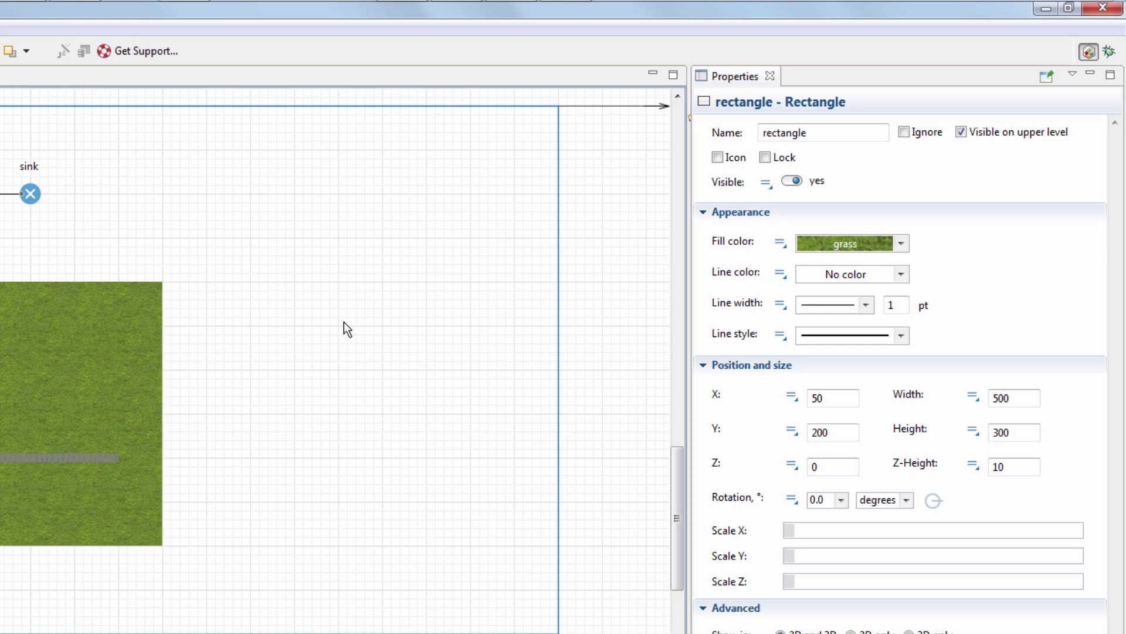
pyautogui.click(344, 321)
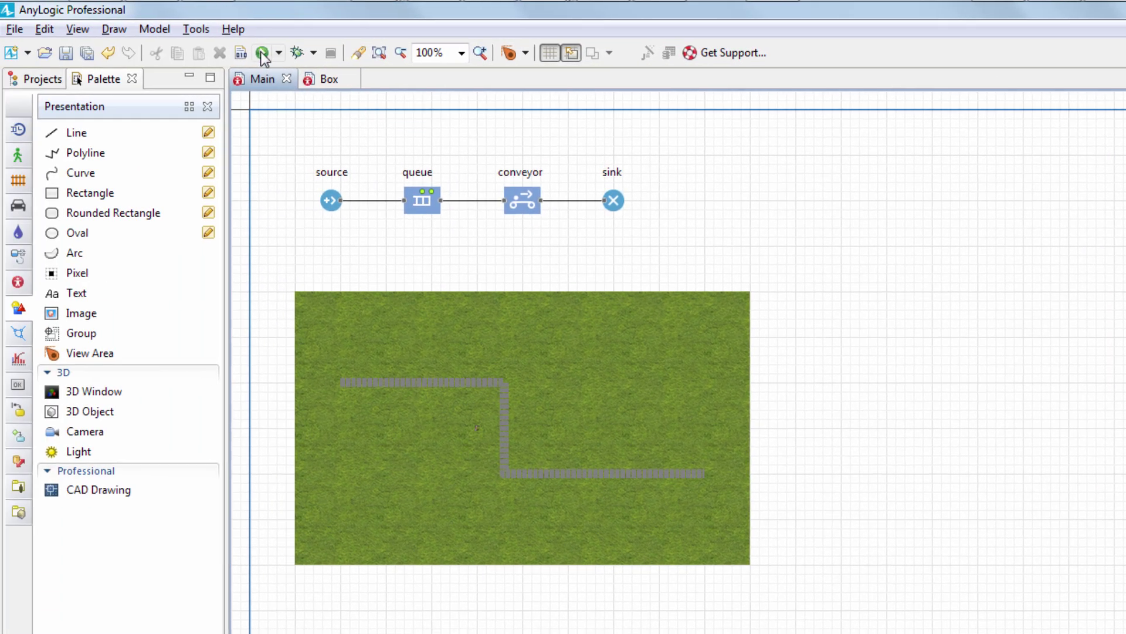
# Run the model and switch the view area to [window3d]
pyautogui.click(262, 54)
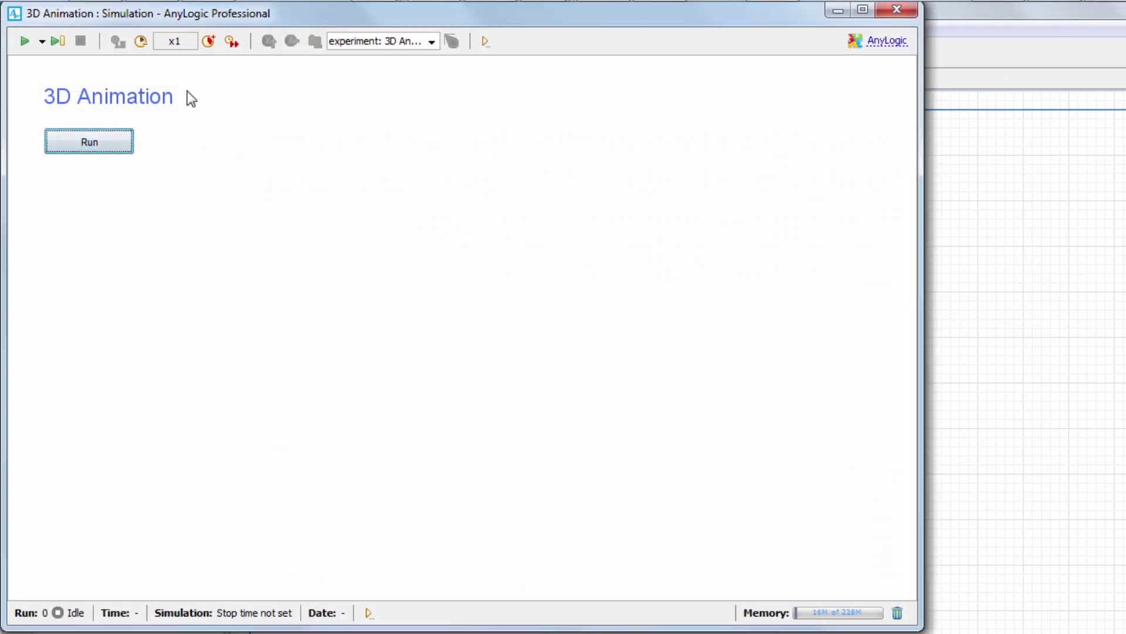
pyautogui.click(97, 142)
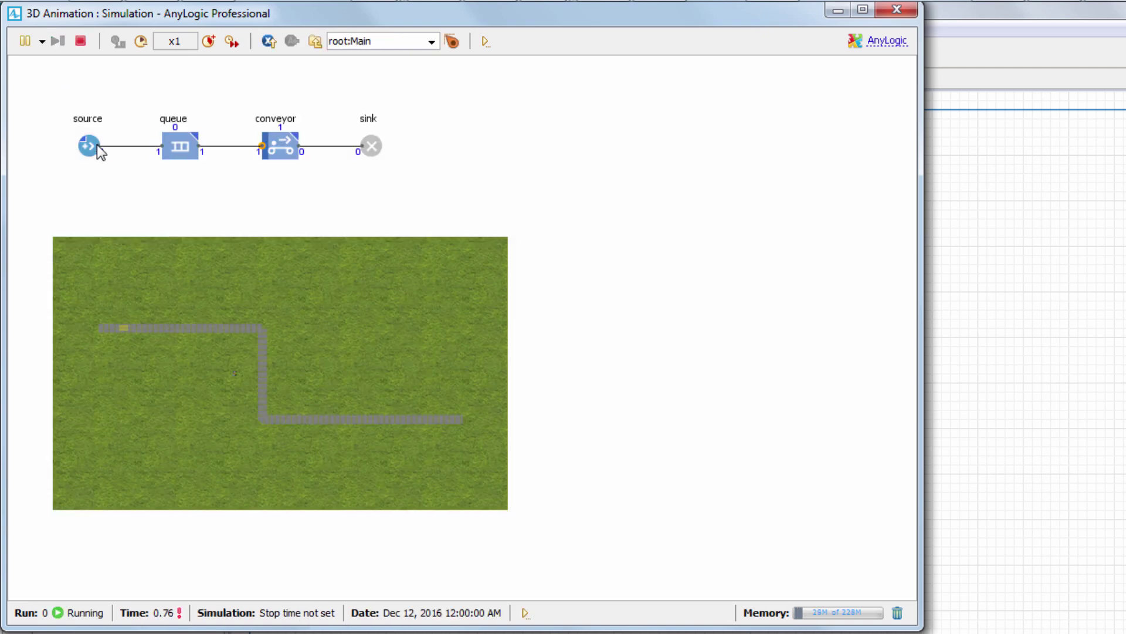
pyautogui.click(451, 41)
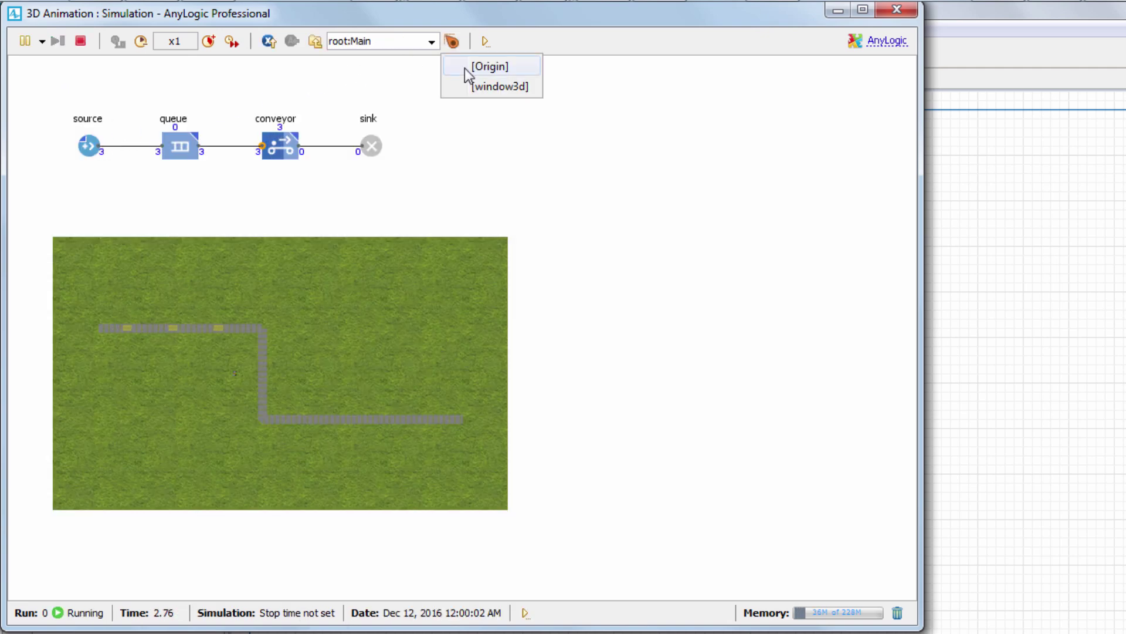
pyautogui.click(477, 84)
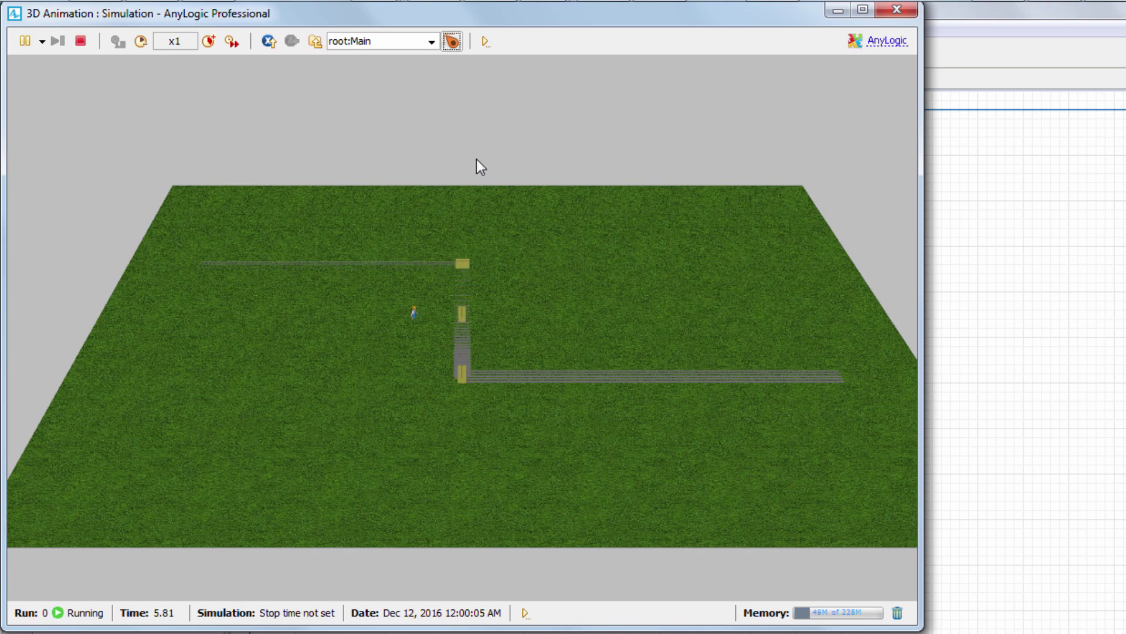
# Tilt, turn and zoom the 3D view to inspect the conveyor on grass, then close the simulation
pyautogui.scroll(-1, 485, 318)
pyautogui.moveTo(491, 329); pyautogui.dragTo(473, 181)
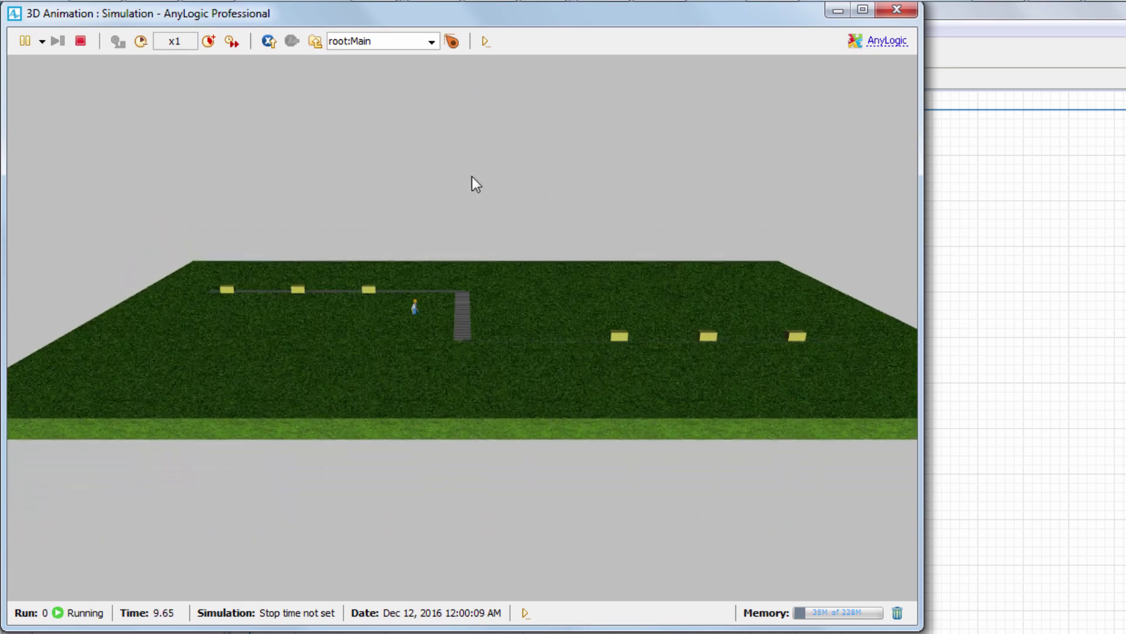
pyautogui.moveTo(563, 379); pyautogui.dragTo(478, 384)
pyautogui.scroll(5, 427, 309)
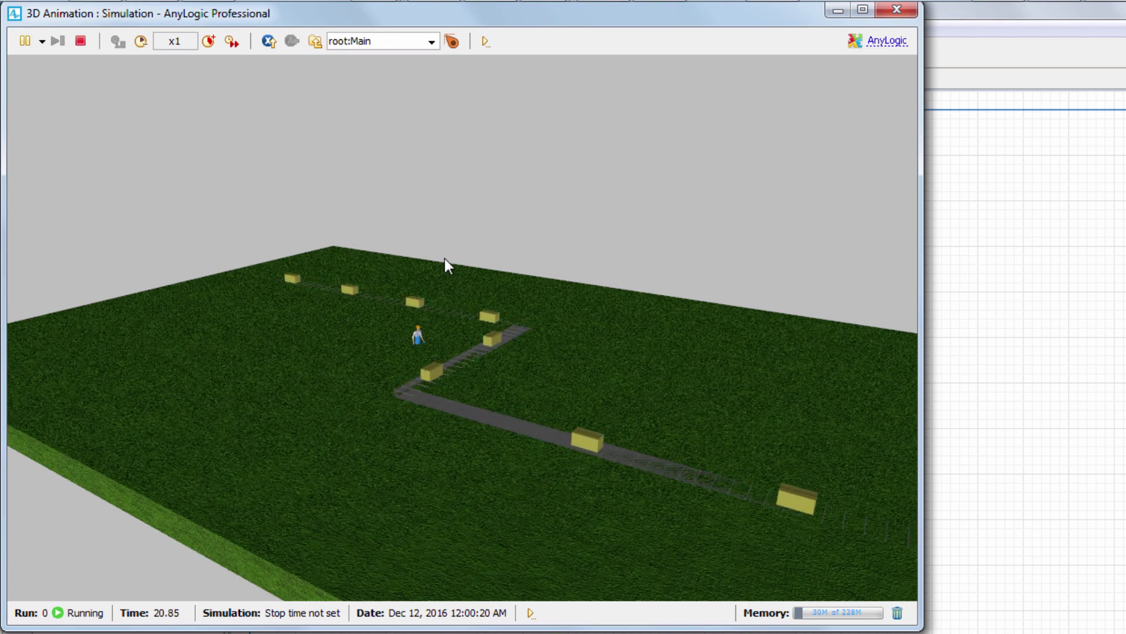
pyautogui.click(897, 13)
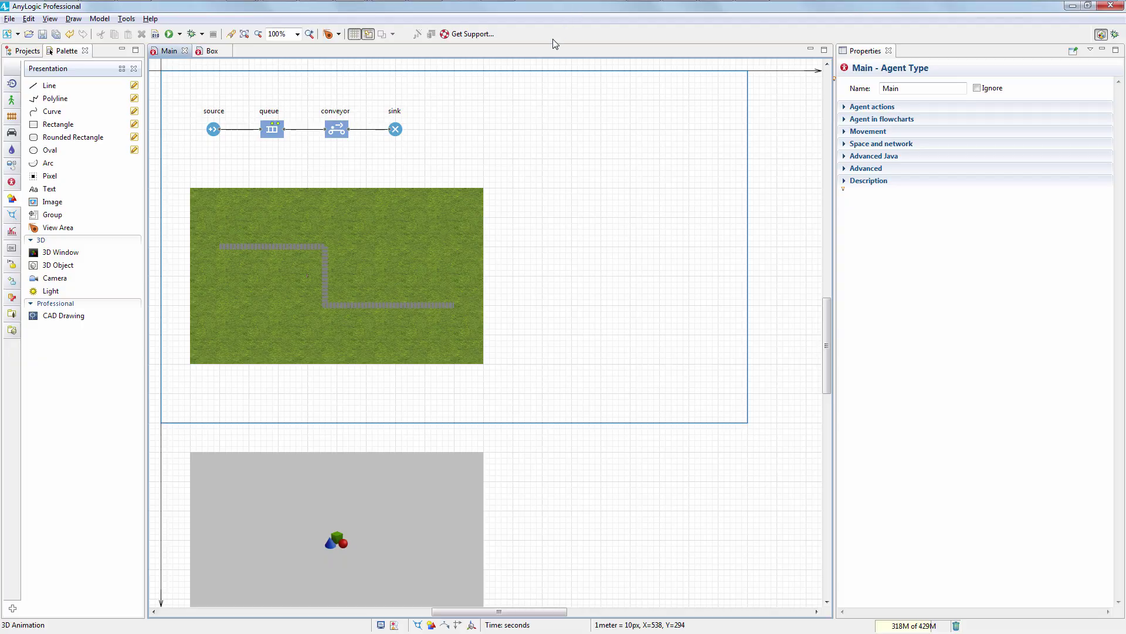
# Change the grass rectangle's Z-Height from 10 to 0 so the ground is flat
pyautogui.click(446, 221)
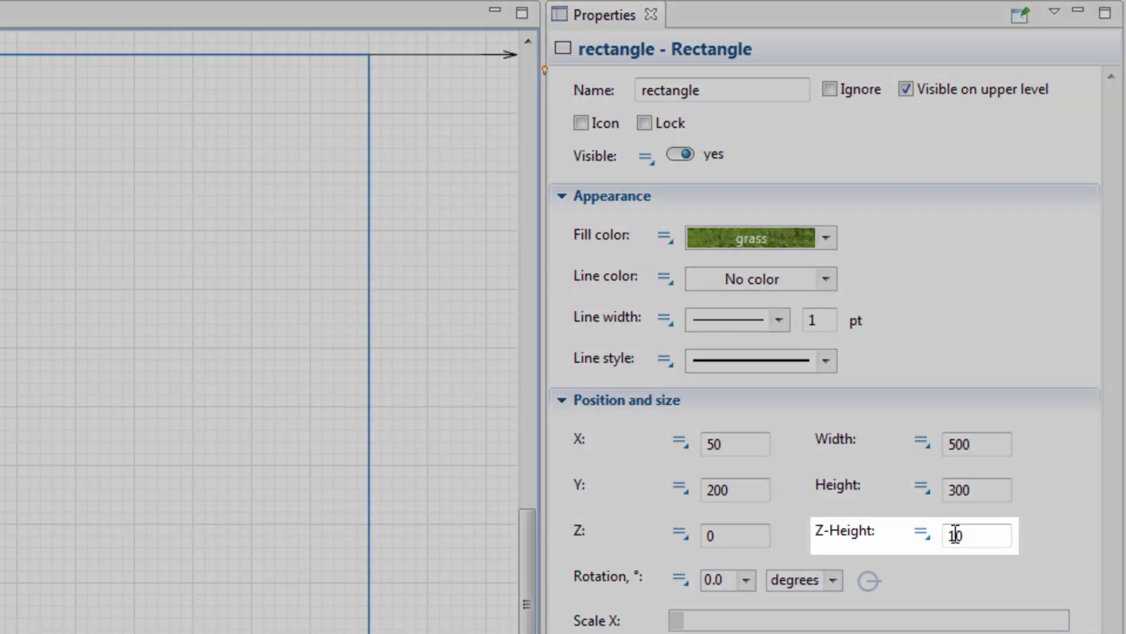
pyautogui.doubleClick(956, 535)
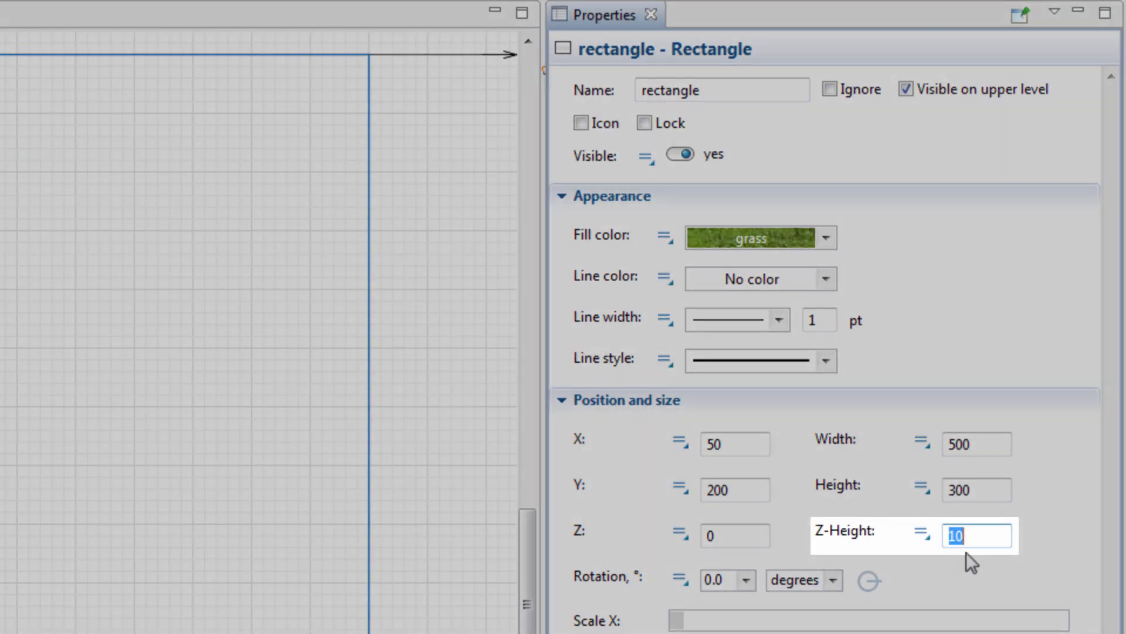
pyautogui.write('0')
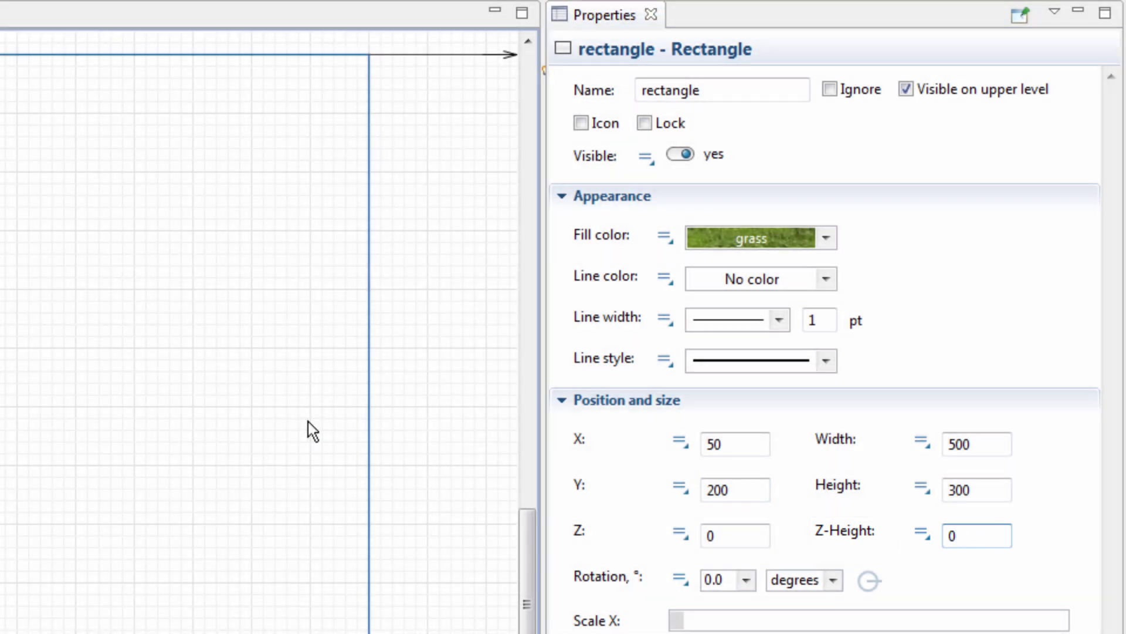
pyautogui.click(308, 423)
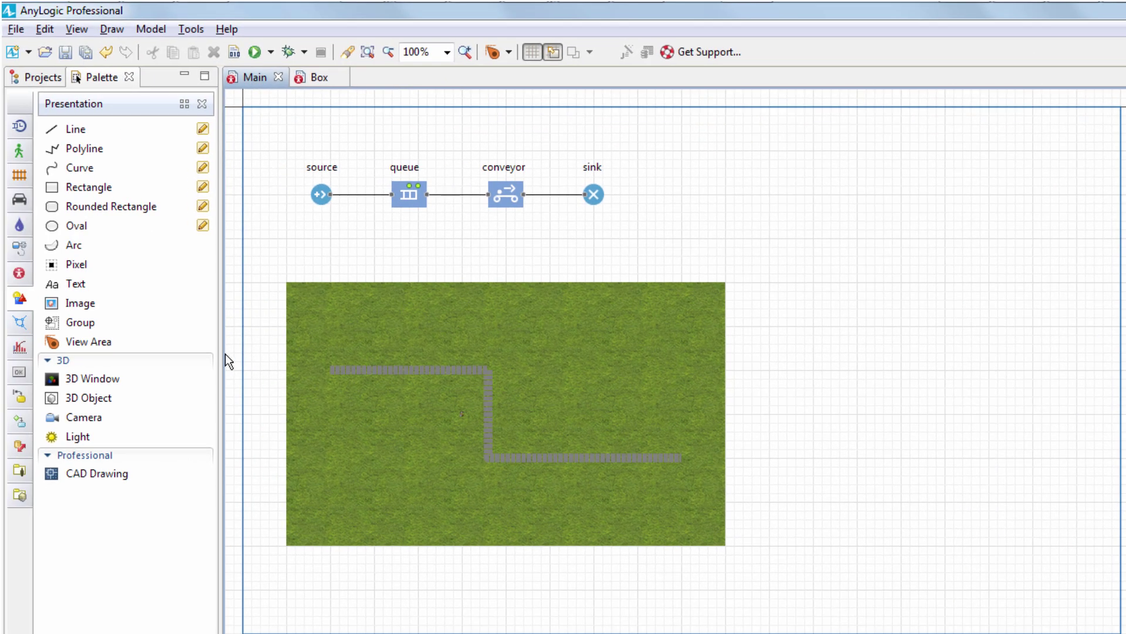
# Place a camera just below the grass and set window3d's Camera property to camera
pyautogui.moveTo(94, 418); pyautogui.dragTo(507, 572)
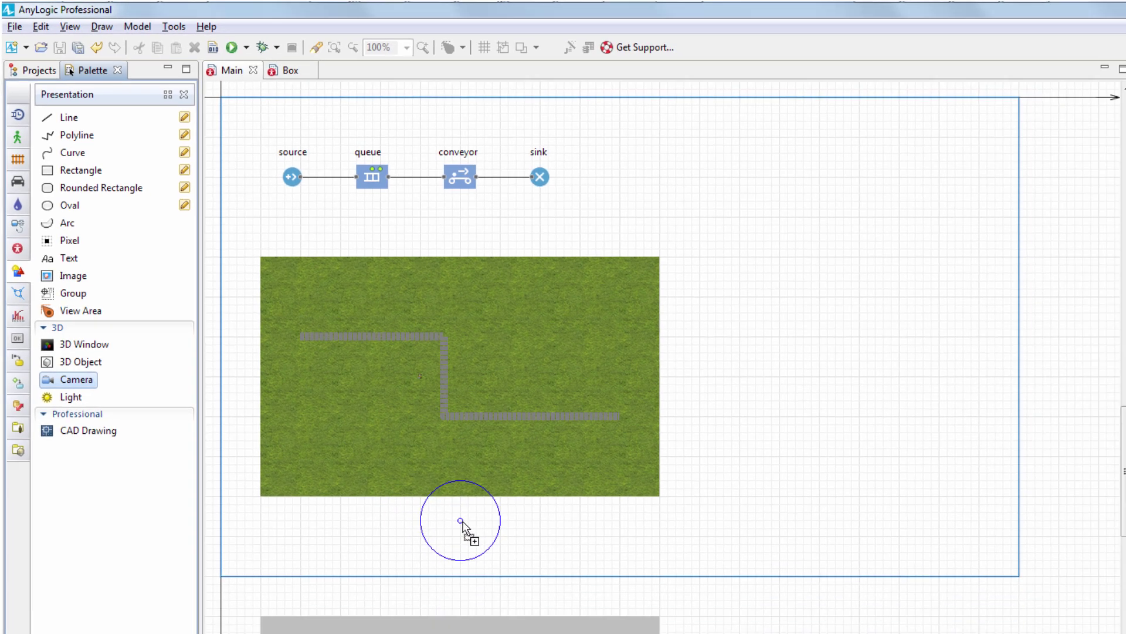
pyautogui.moveTo(461, 521); pyautogui.dragTo(462, 520)
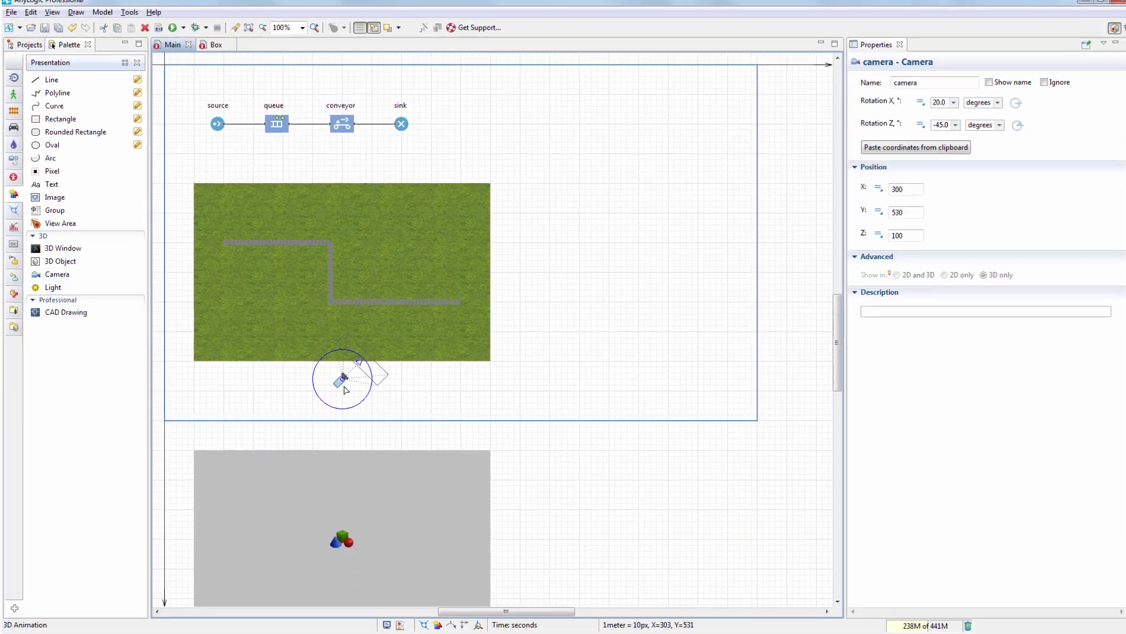
pyautogui.click(484, 625)
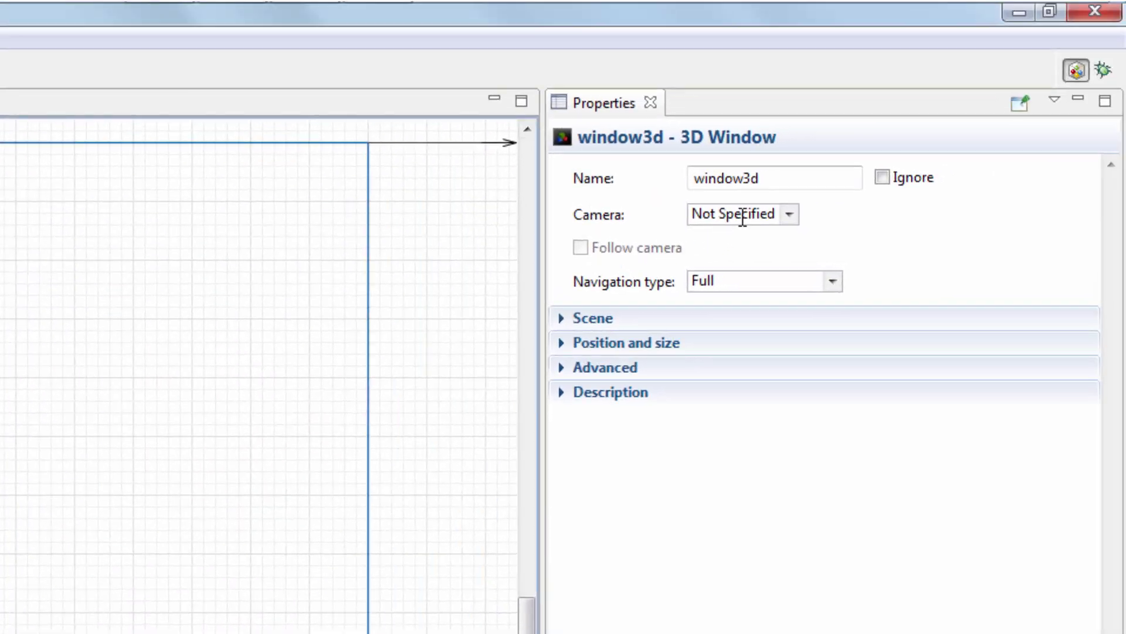
pyautogui.click(744, 215)
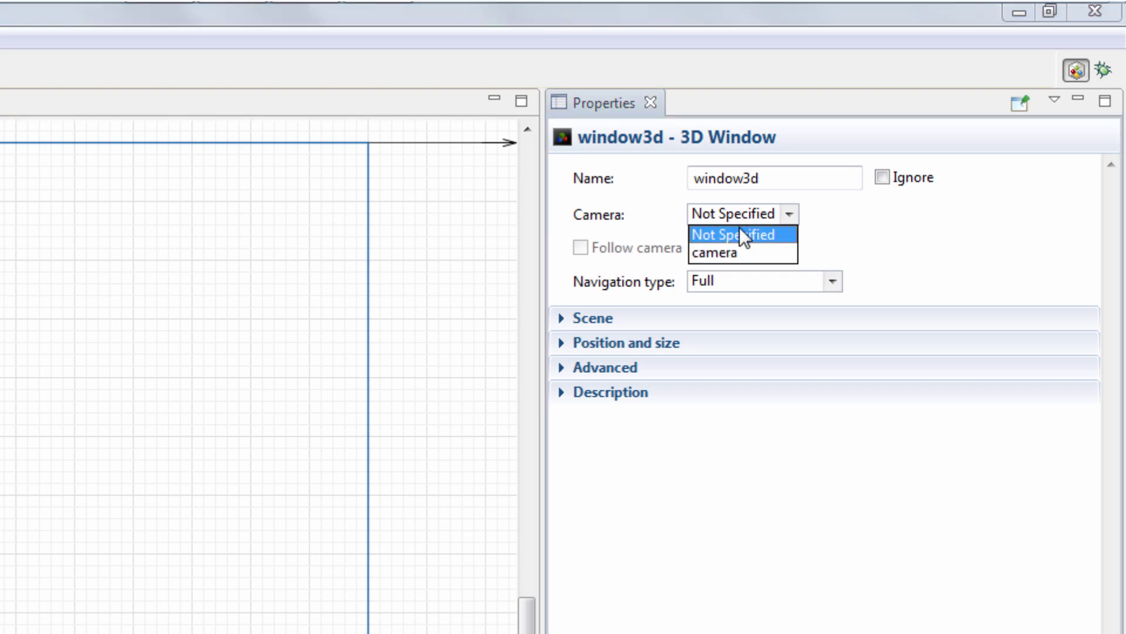
pyautogui.click(730, 252)
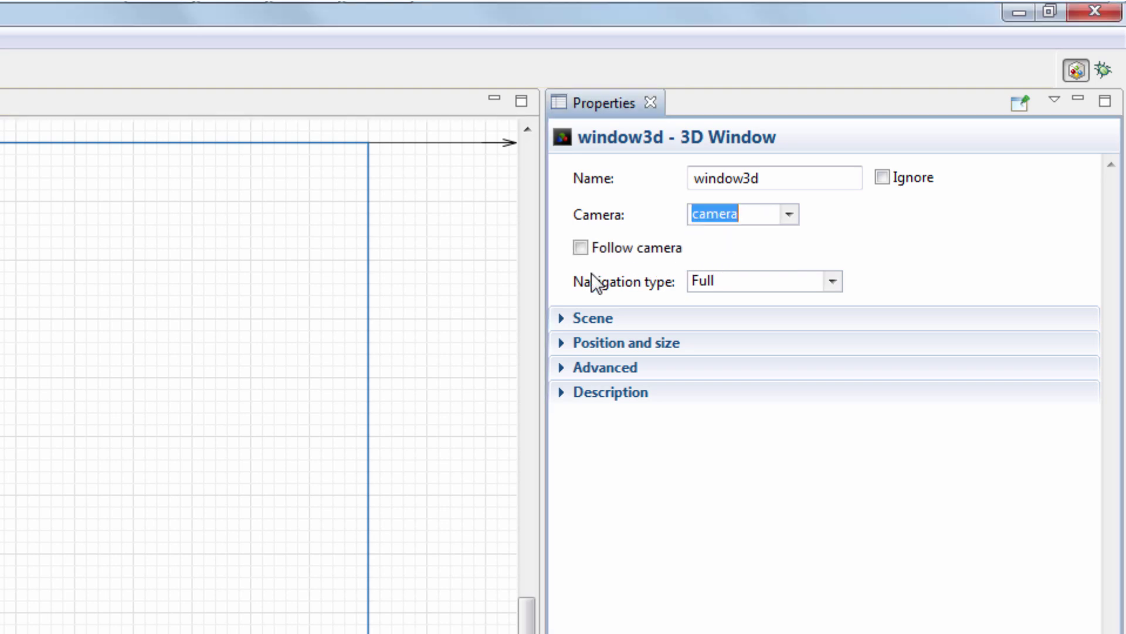
pyautogui.click(454, 337)
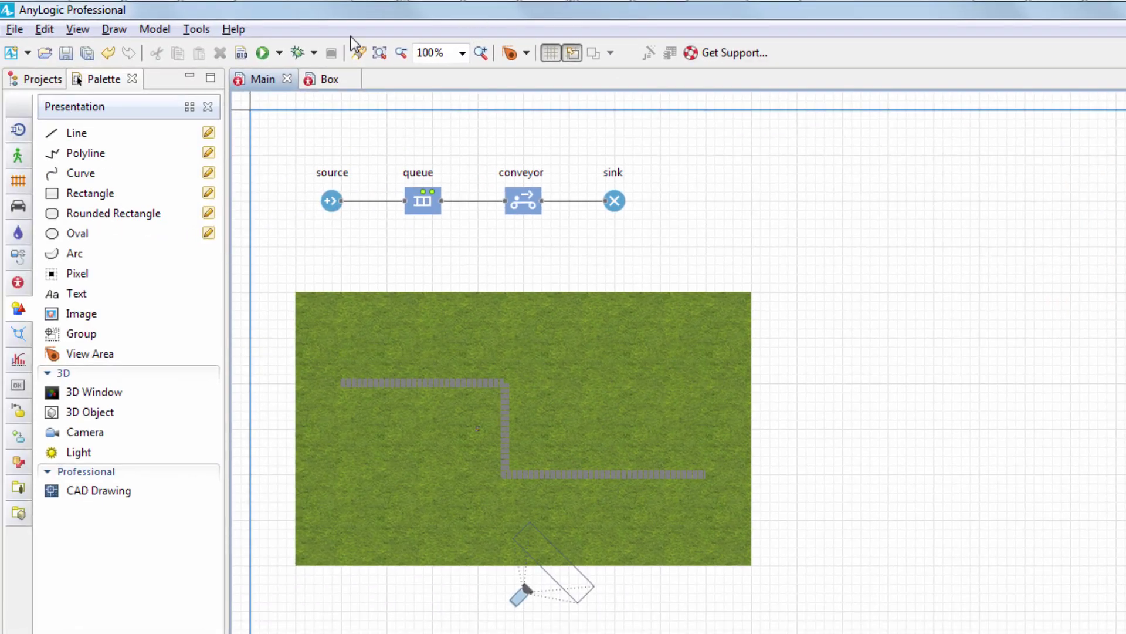
# Run the model and switch the view area to [window3d]
pyautogui.click(262, 52)
pyautogui.click(84, 146)
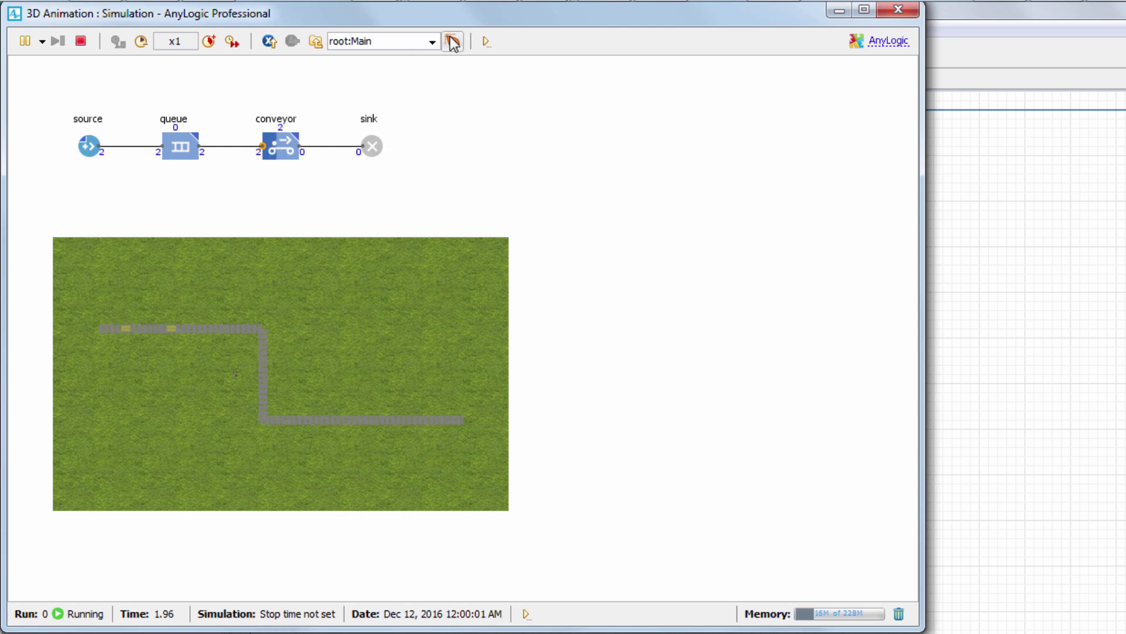
pyautogui.click(452, 42)
pyautogui.click(474, 86)
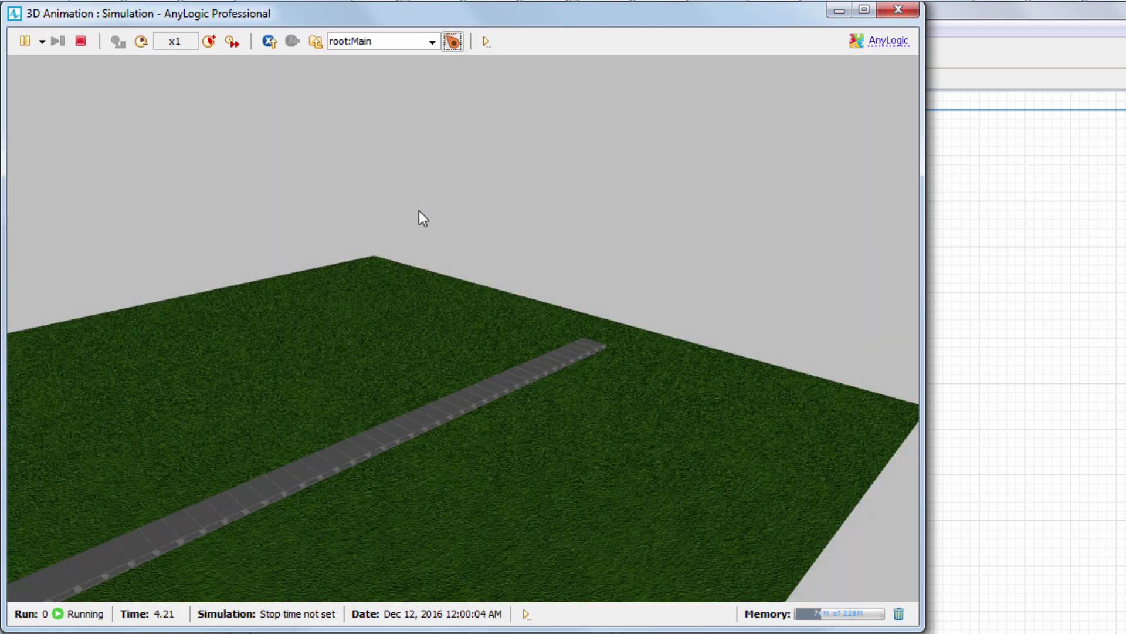
# Orbit and zoom to frame conveyor, worker and boxes, copy the camera's location, then close the simulation
pyautogui.moveTo(281, 362); pyautogui.dragTo(558, 305)
pyautogui.scroll(5, 413, 307)
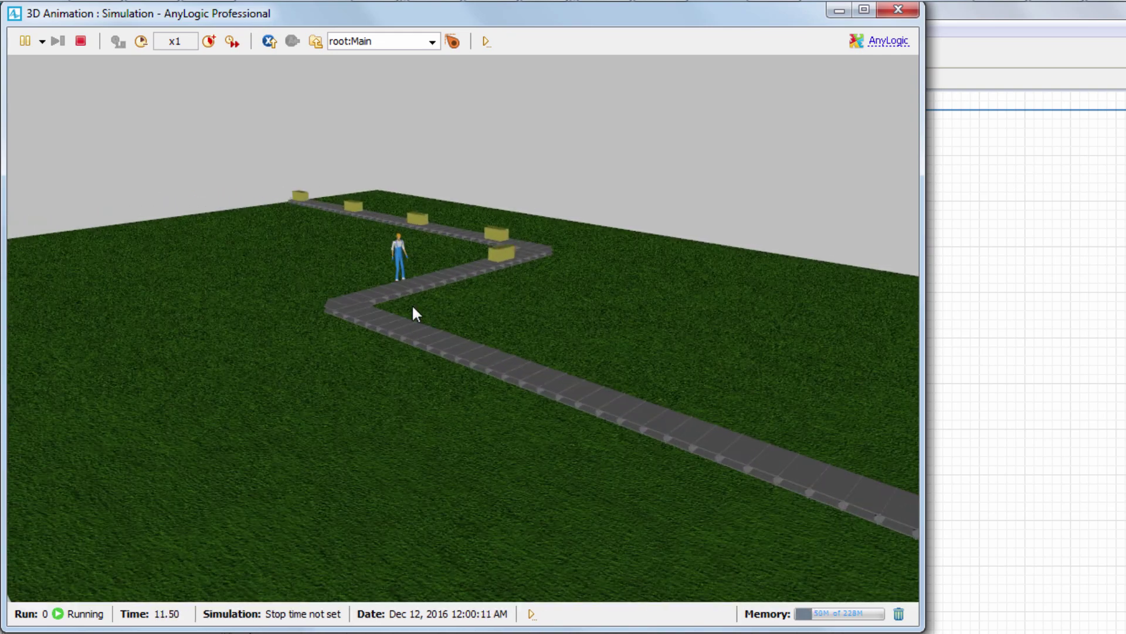
pyautogui.scroll(2, 412, 304)
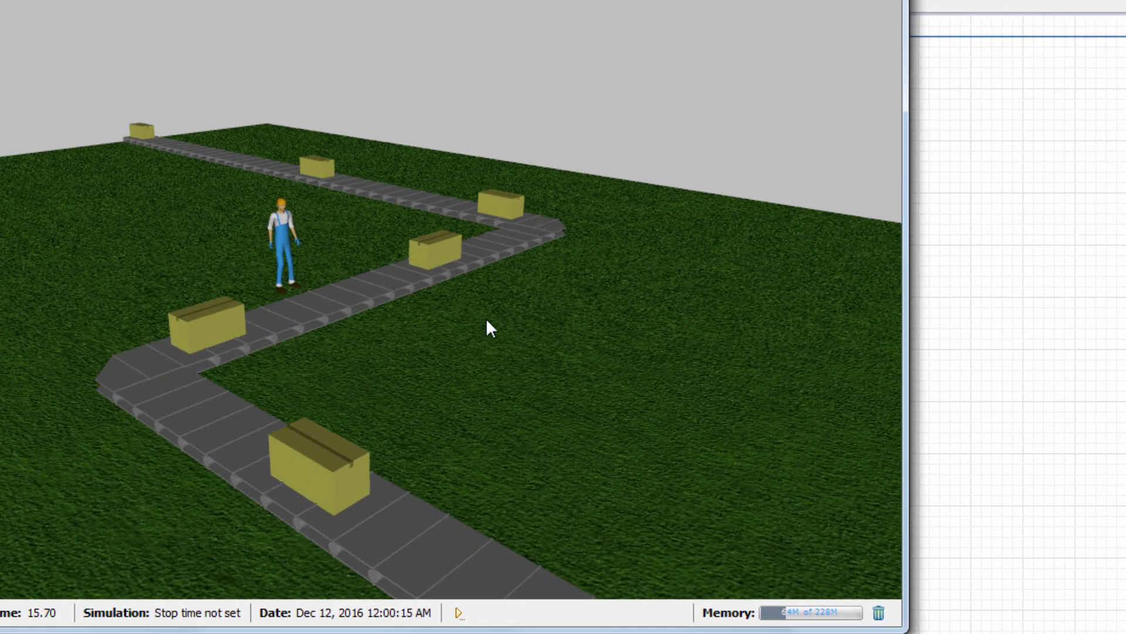
pyautogui.rightClick(557, 358)
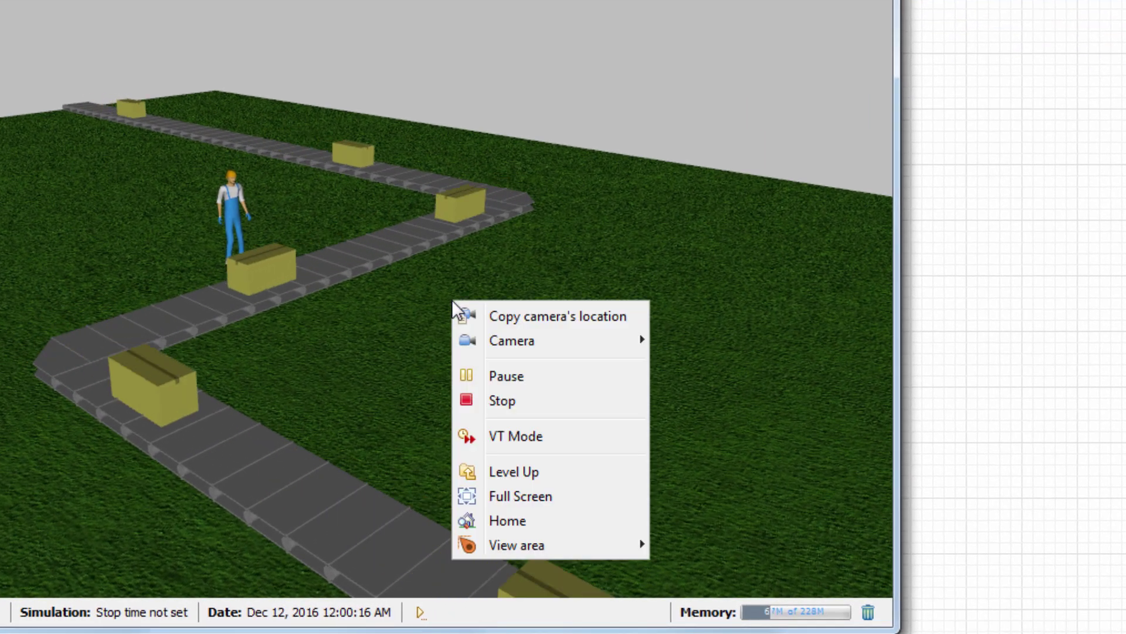
pyautogui.click(508, 317)
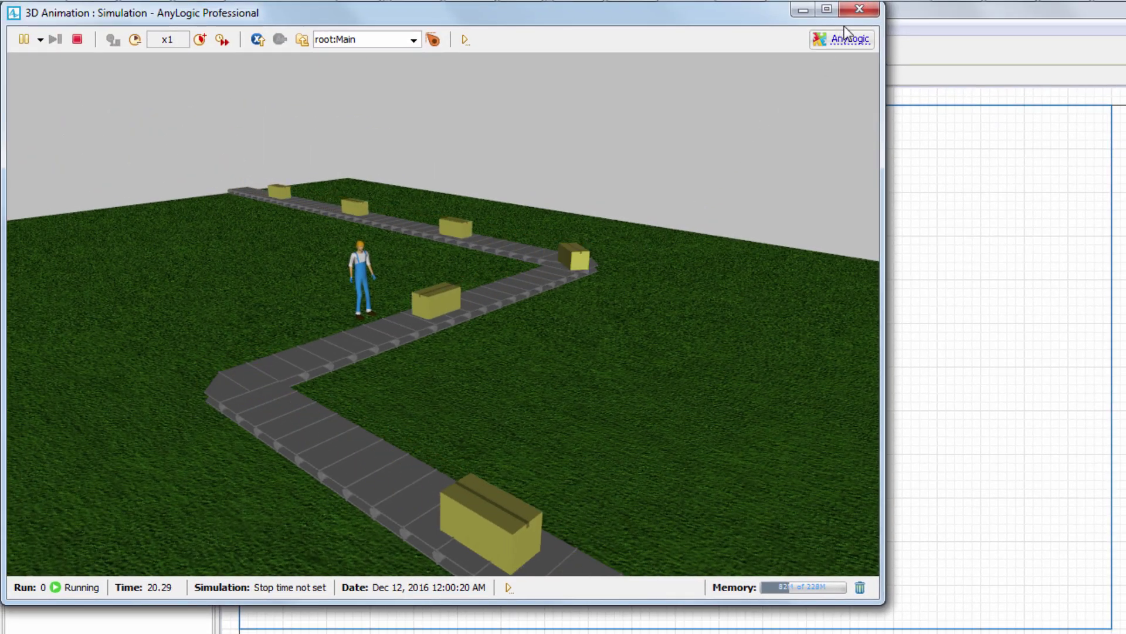
pyautogui.click(868, 12)
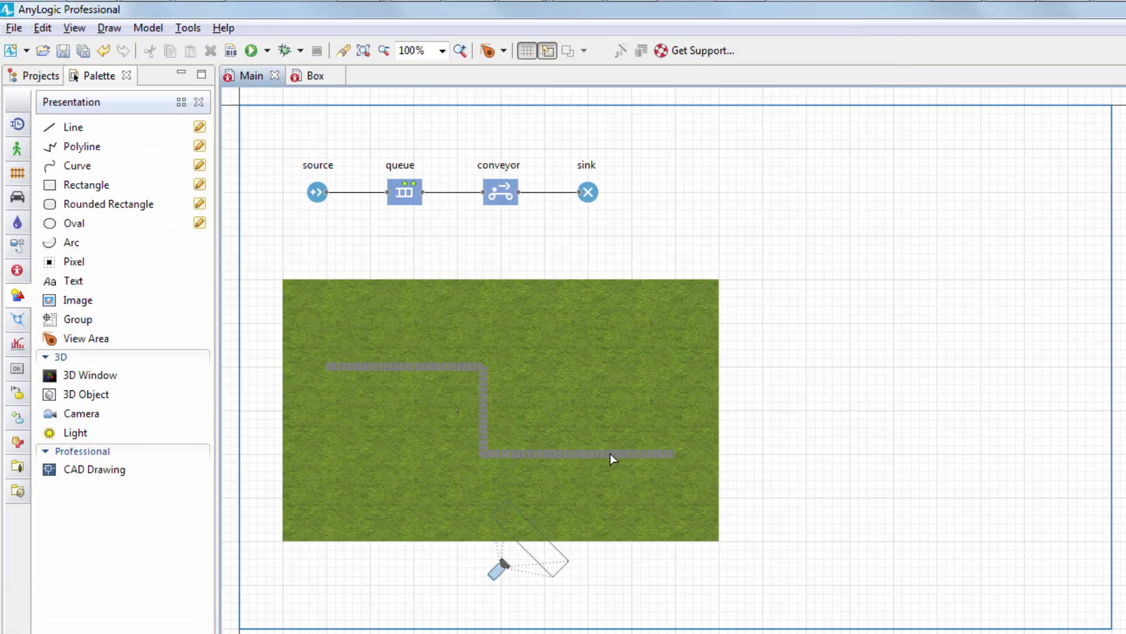
# Paste the copied coordinates into the camera: position 366.52, 441.67, 54.12, Z rotation -134.19
pyautogui.click(502, 569)
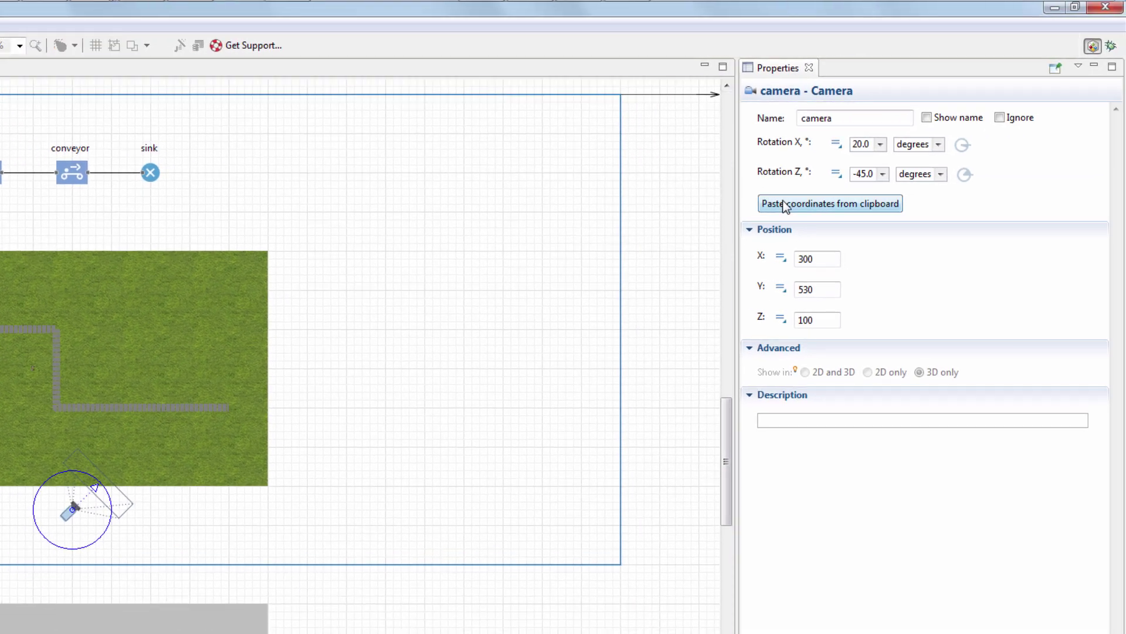
pyautogui.click(785, 205)
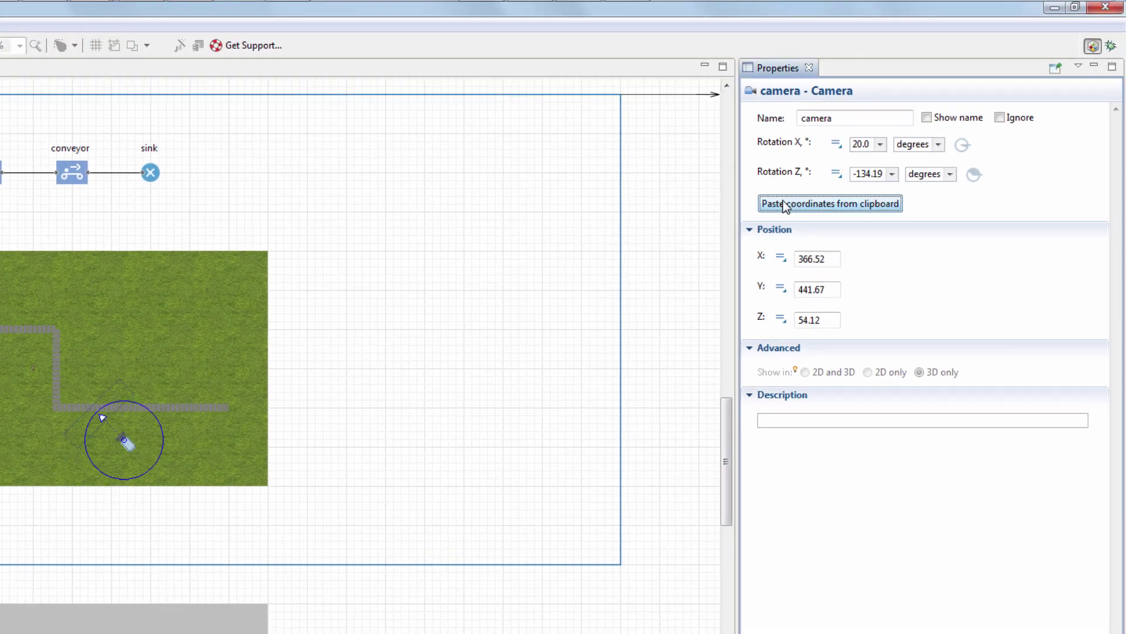
pyautogui.click(508, 264)
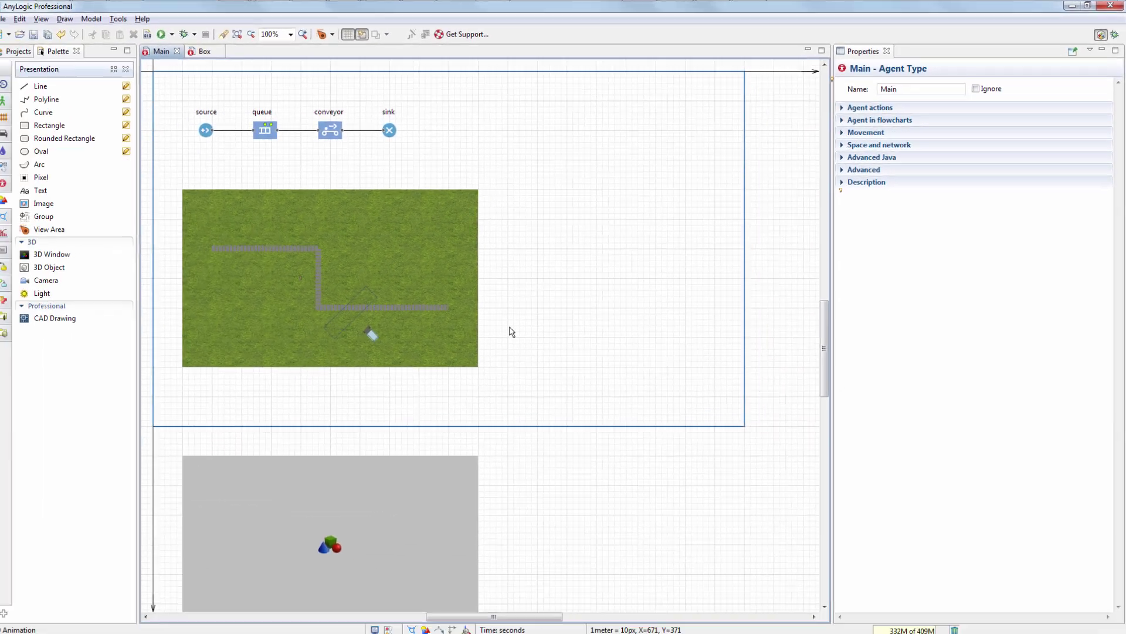
# Set window3d's Navigation type to Limited to Z above 0
pyautogui.click(409, 466)
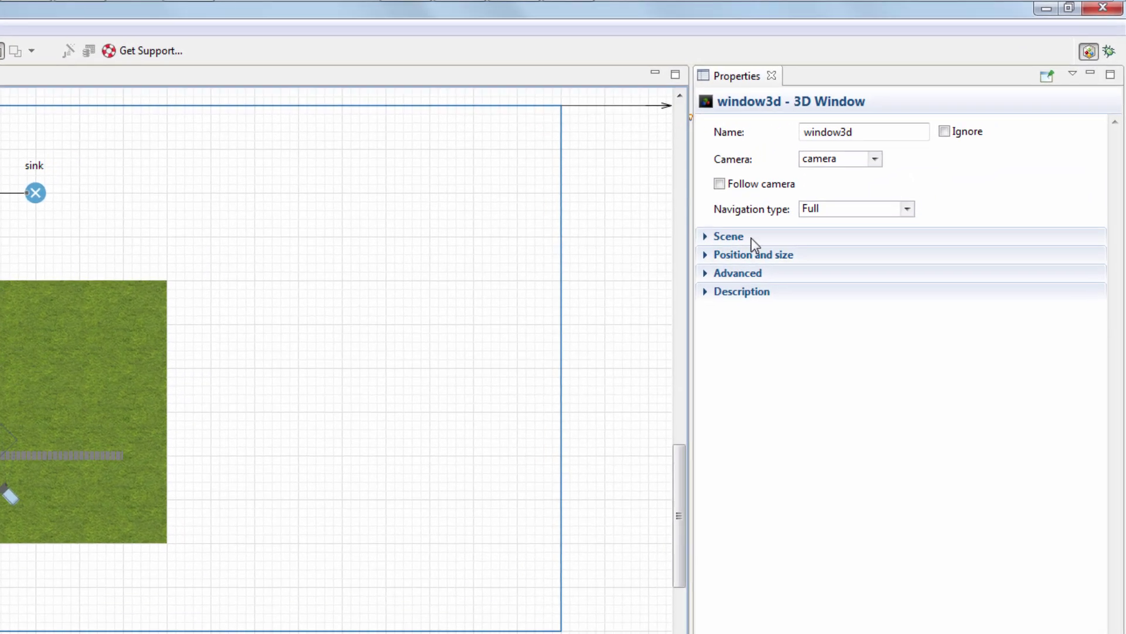
pyautogui.click(979, 139)
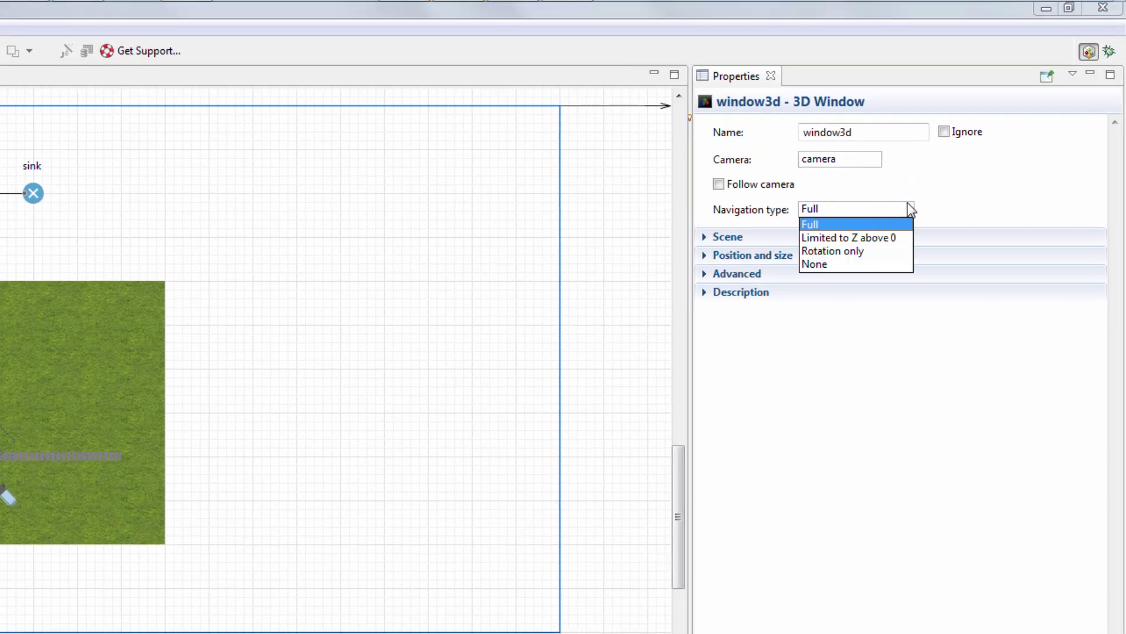
pyautogui.click(890, 237)
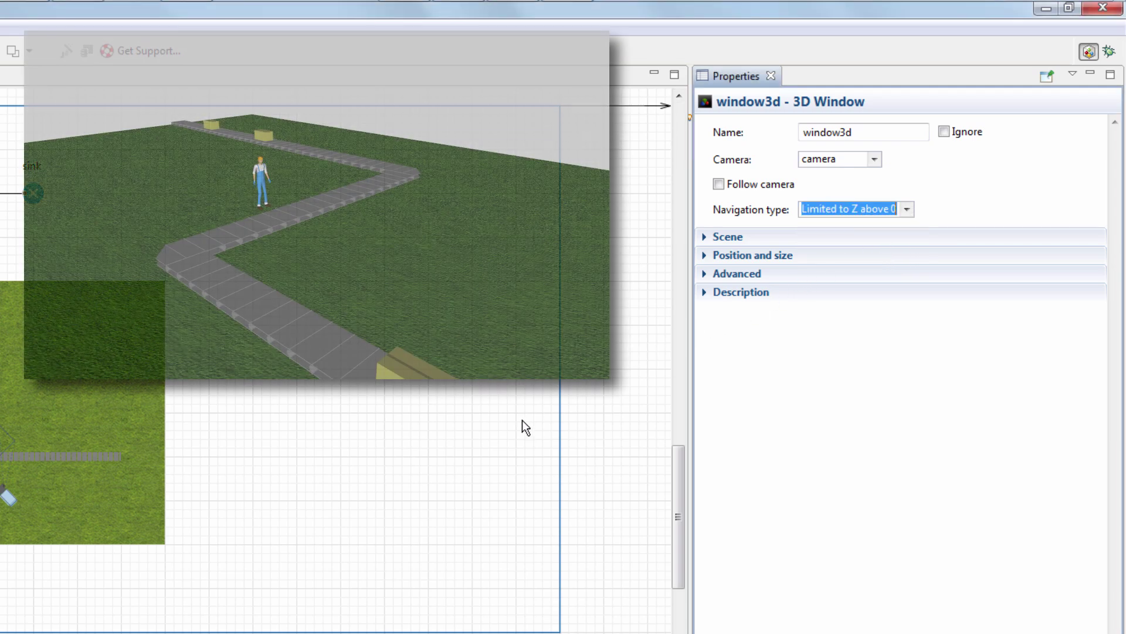
pyautogui.click(522, 420)
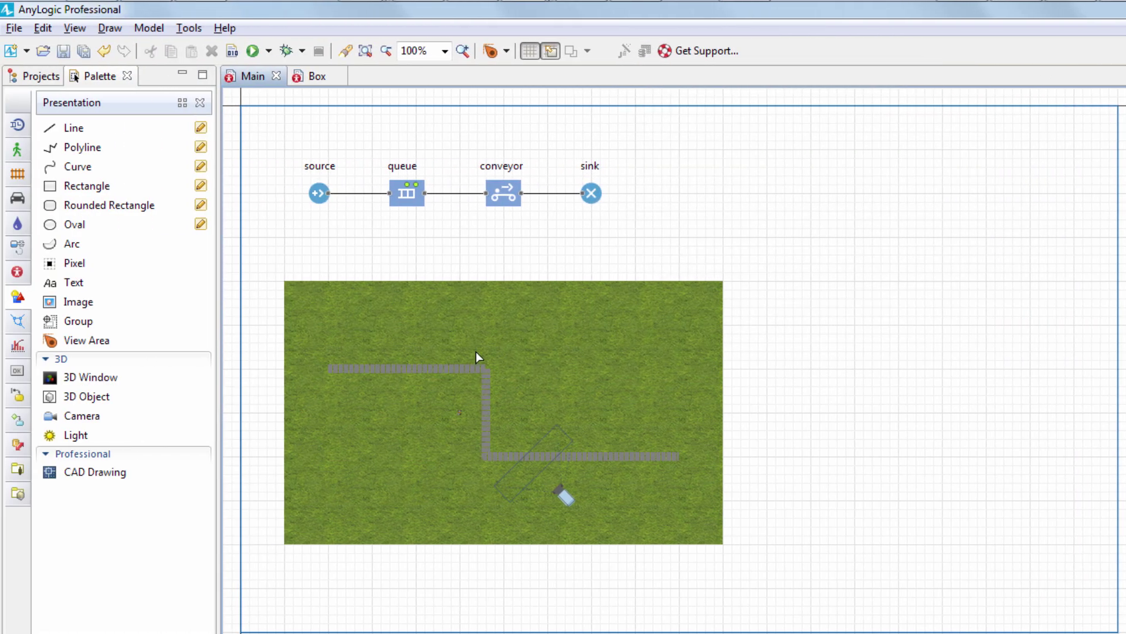
# Drop two lights on the grass: above the upper conveyor run and near its lower-right end
pyautogui.moveTo(70, 435); pyautogui.dragTo(376, 342)
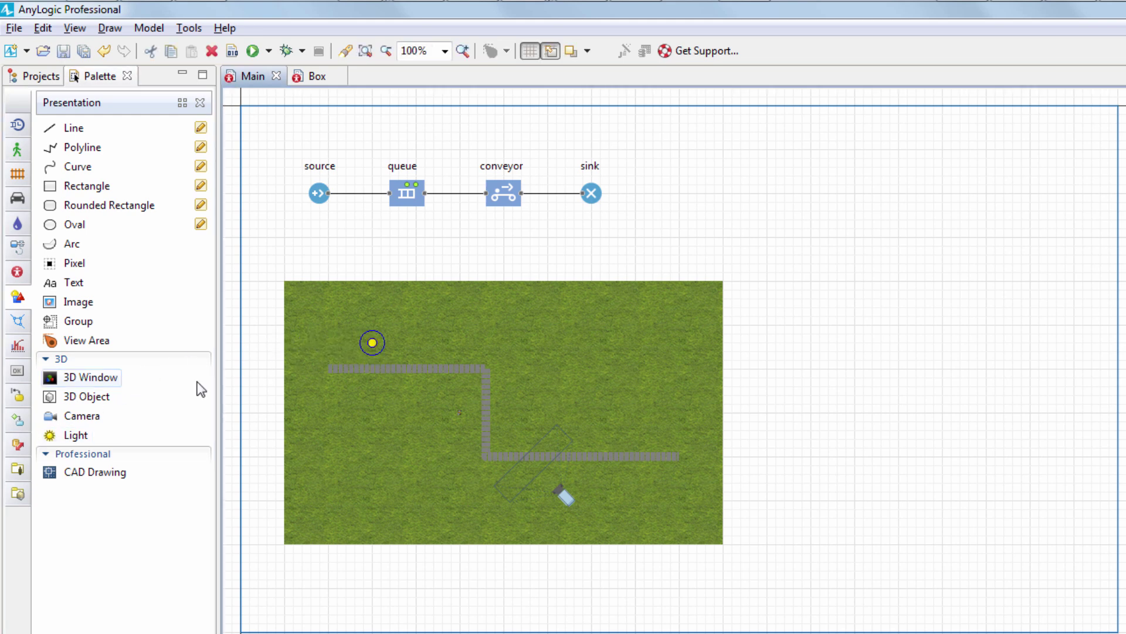
pyautogui.moveTo(56, 434); pyautogui.dragTo(559, 441)
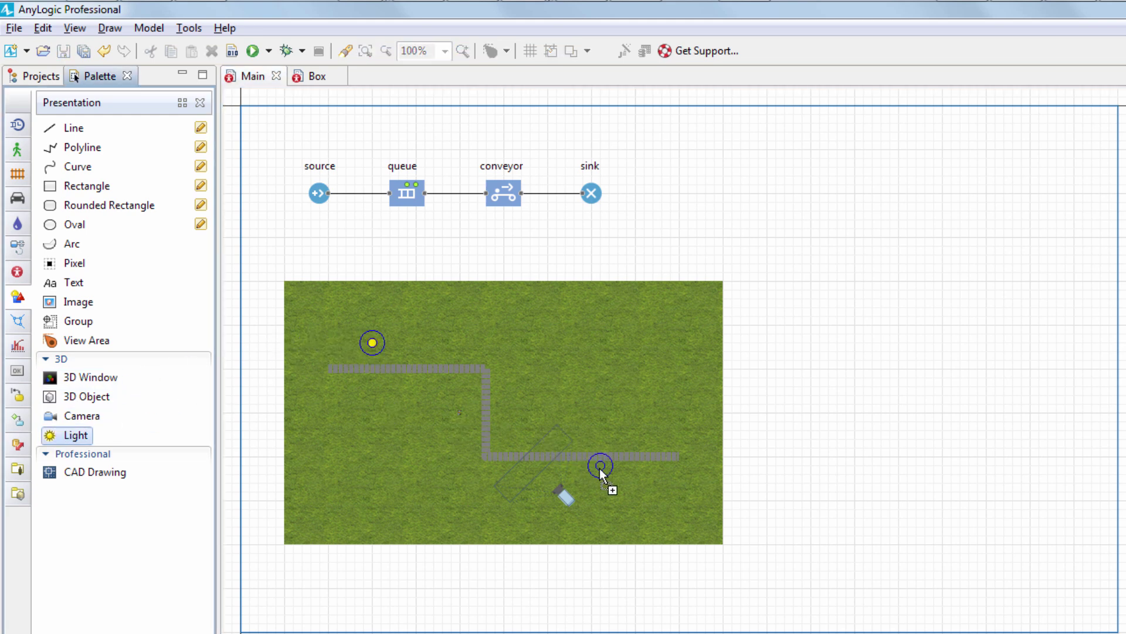
pyautogui.moveTo(612, 477); pyautogui.dragTo(611, 477)
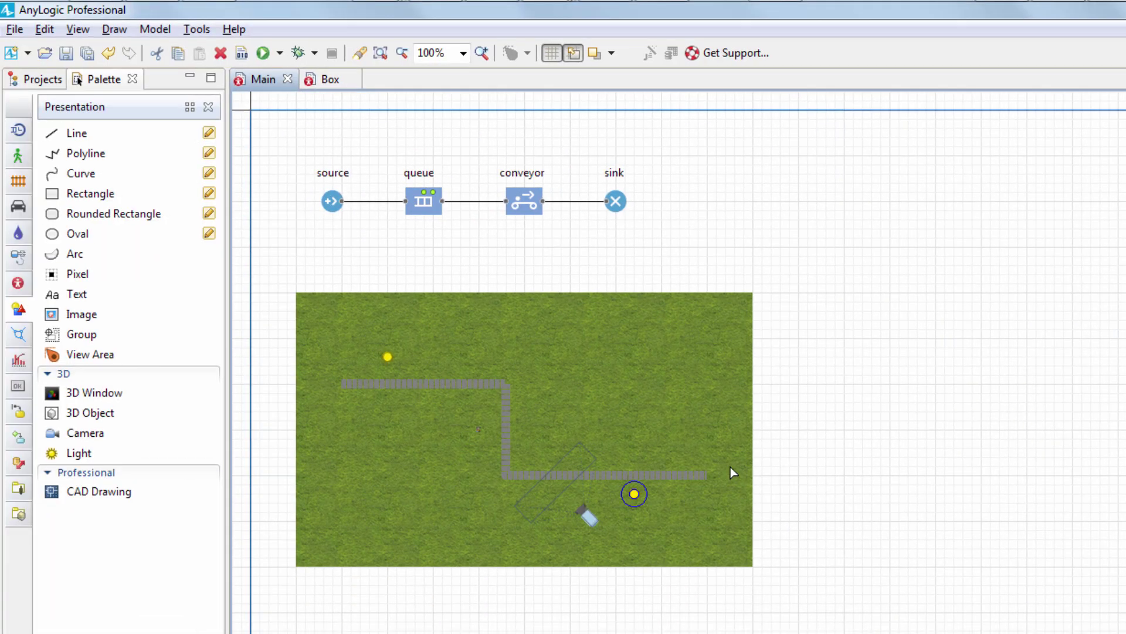
# Run the model and watch the lit scene through [window3d] from the saved camera
pyautogui.click(266, 52)
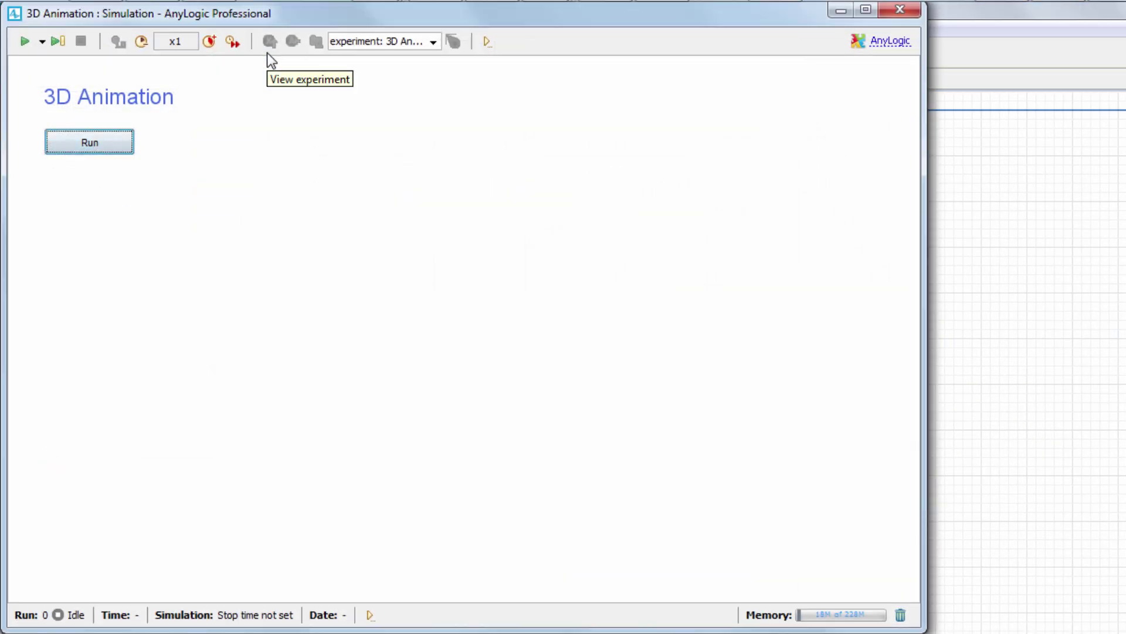
pyautogui.click(109, 143)
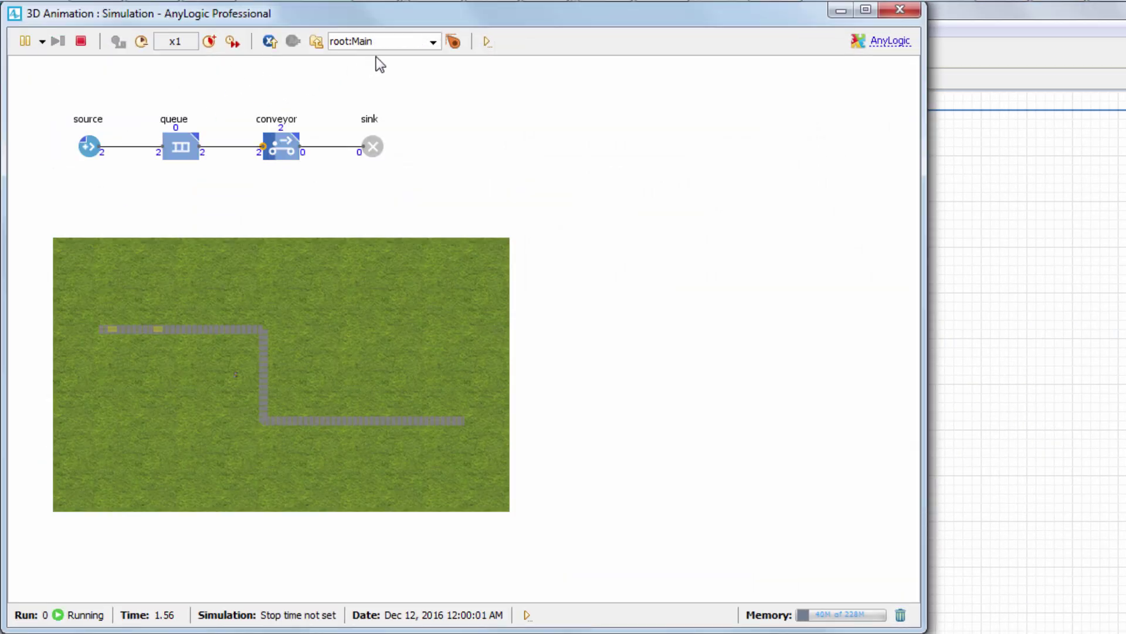
pyautogui.click(453, 41)
pyautogui.click(498, 89)
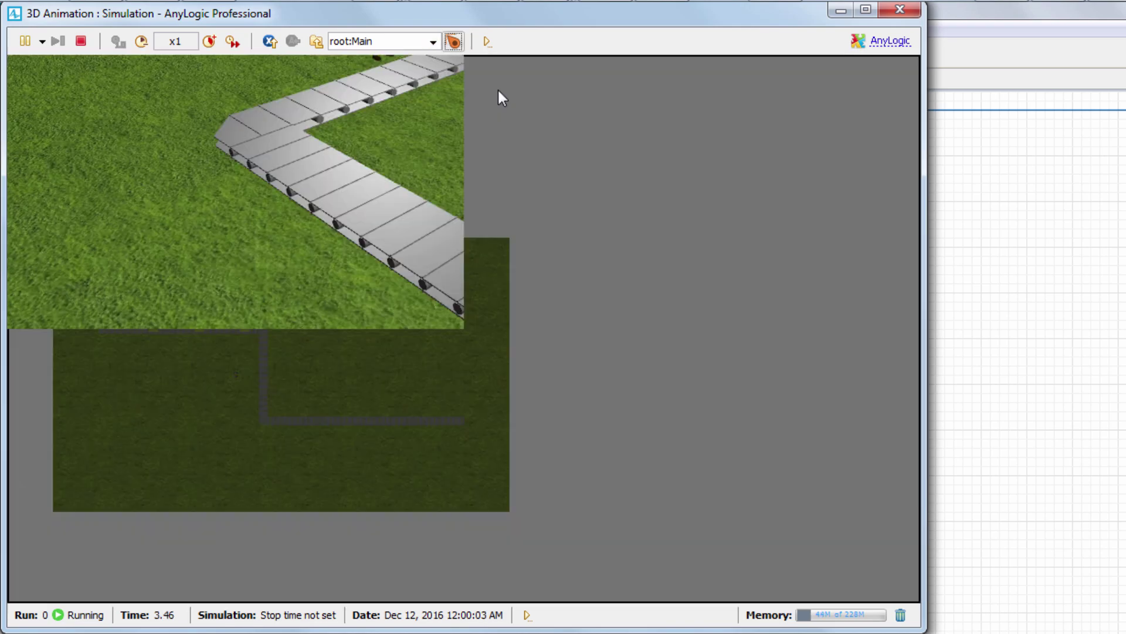